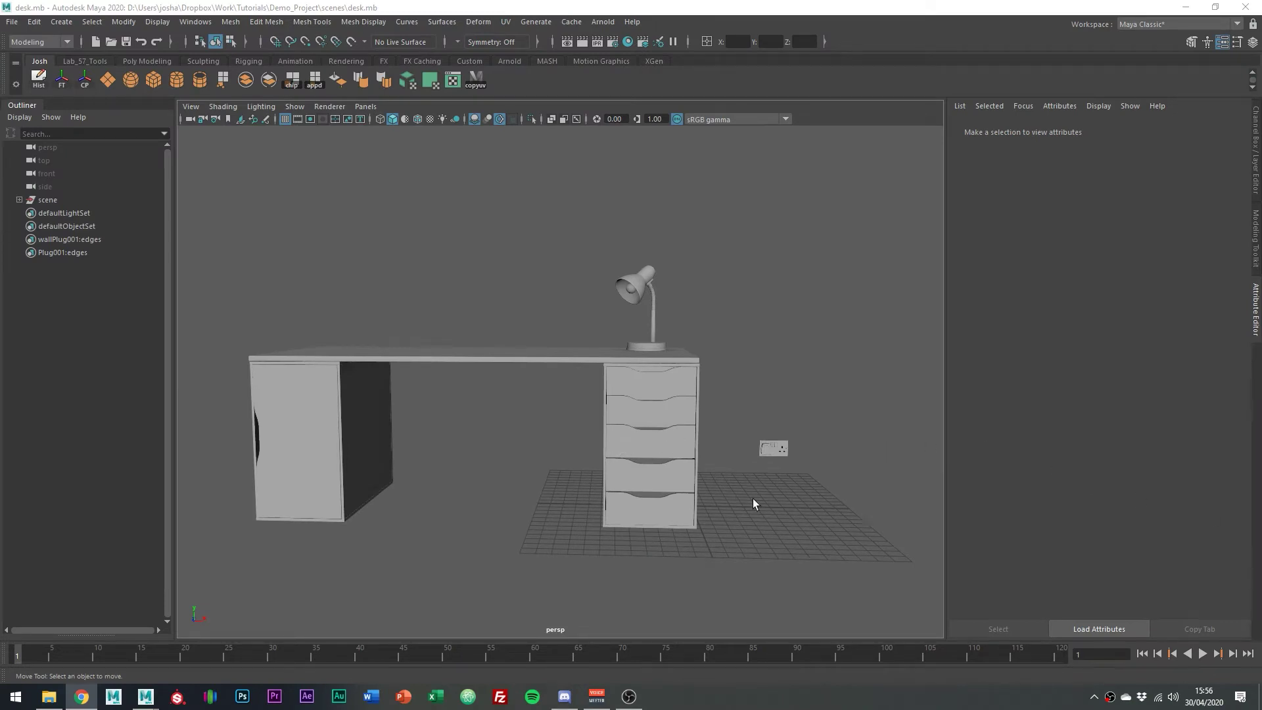
{"action": "left_click_drag", "start_coordinate": [794, 516], "coordinate": [743, 473], "text": "alt"}
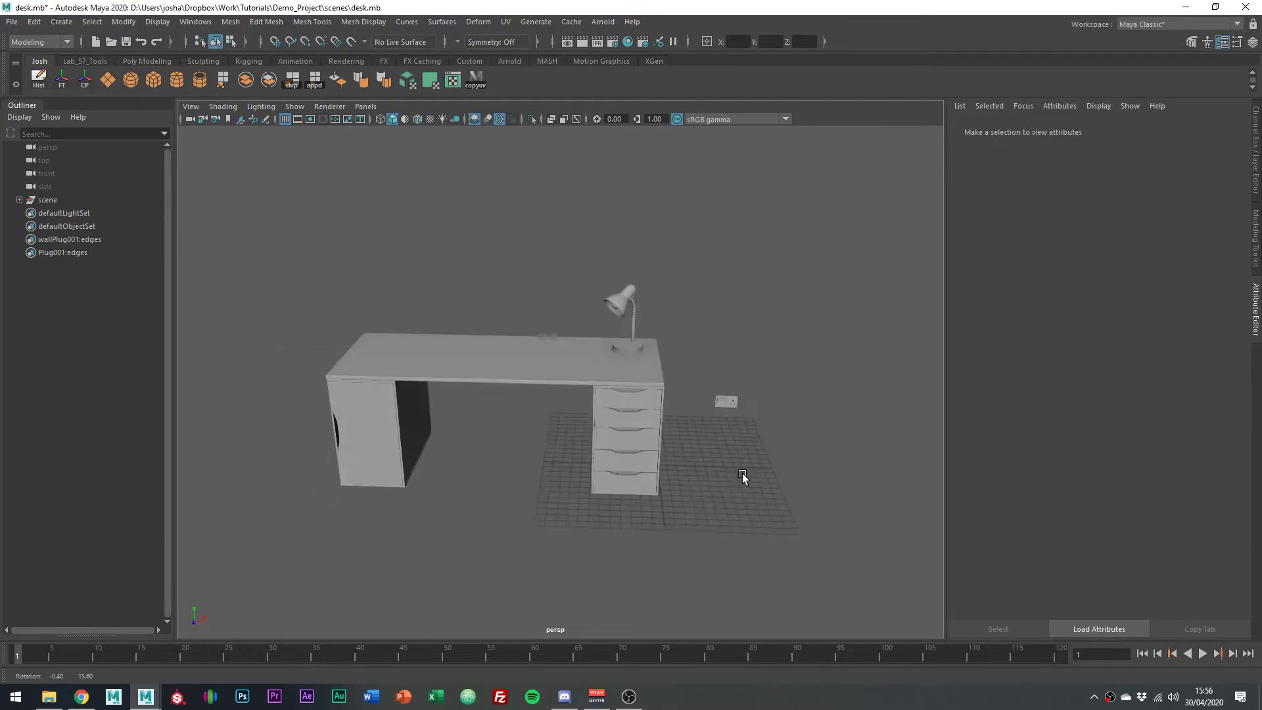
{"action": "right_click_drag", "start_coordinate": [739, 475], "coordinate": [682, 423]}
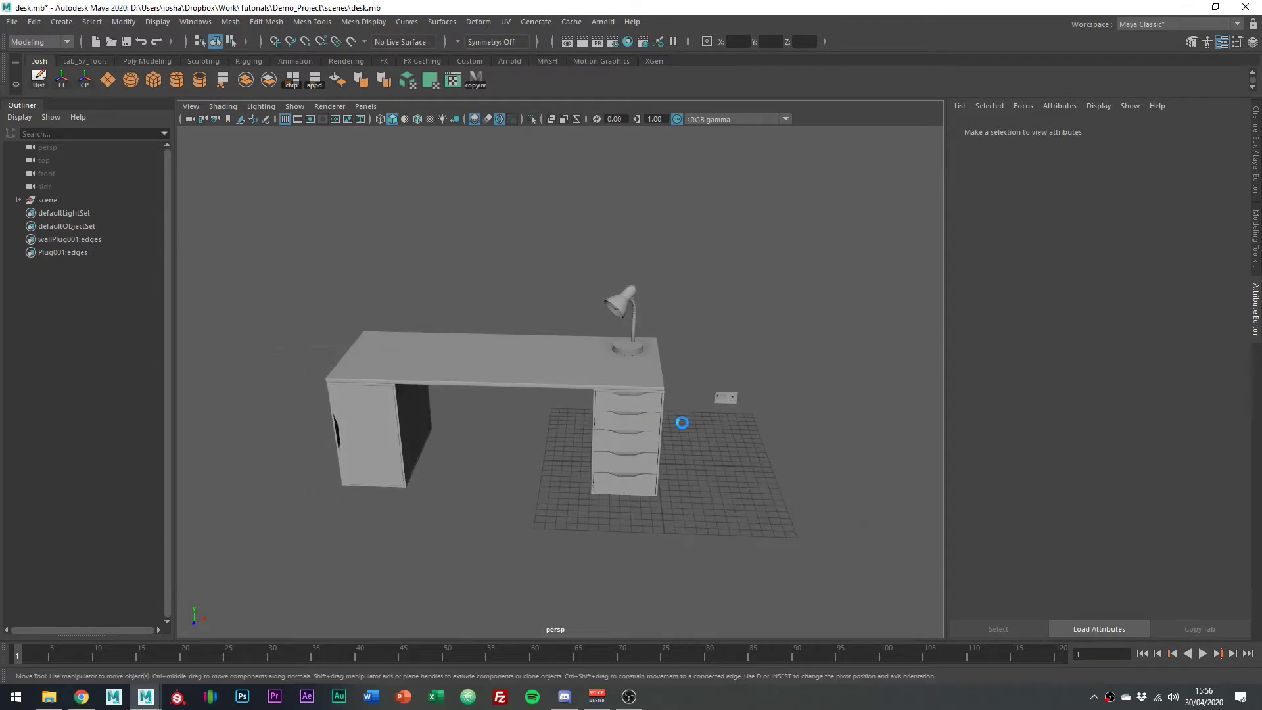
{"action": "key", "text": "r"}
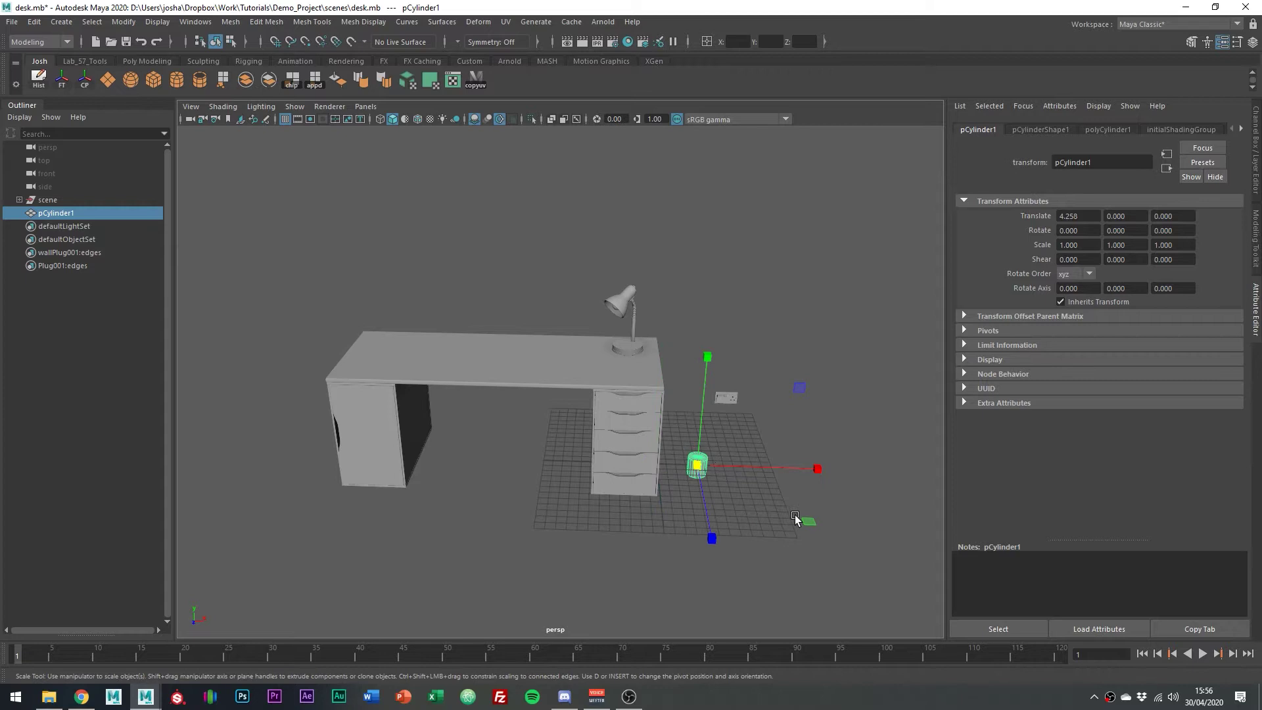
{"action": "left_click_drag", "start_coordinate": [795, 515], "coordinate": [751, 201]}
{"action": "left_click_drag", "start_coordinate": [711, 384], "coordinate": [736, 197]}
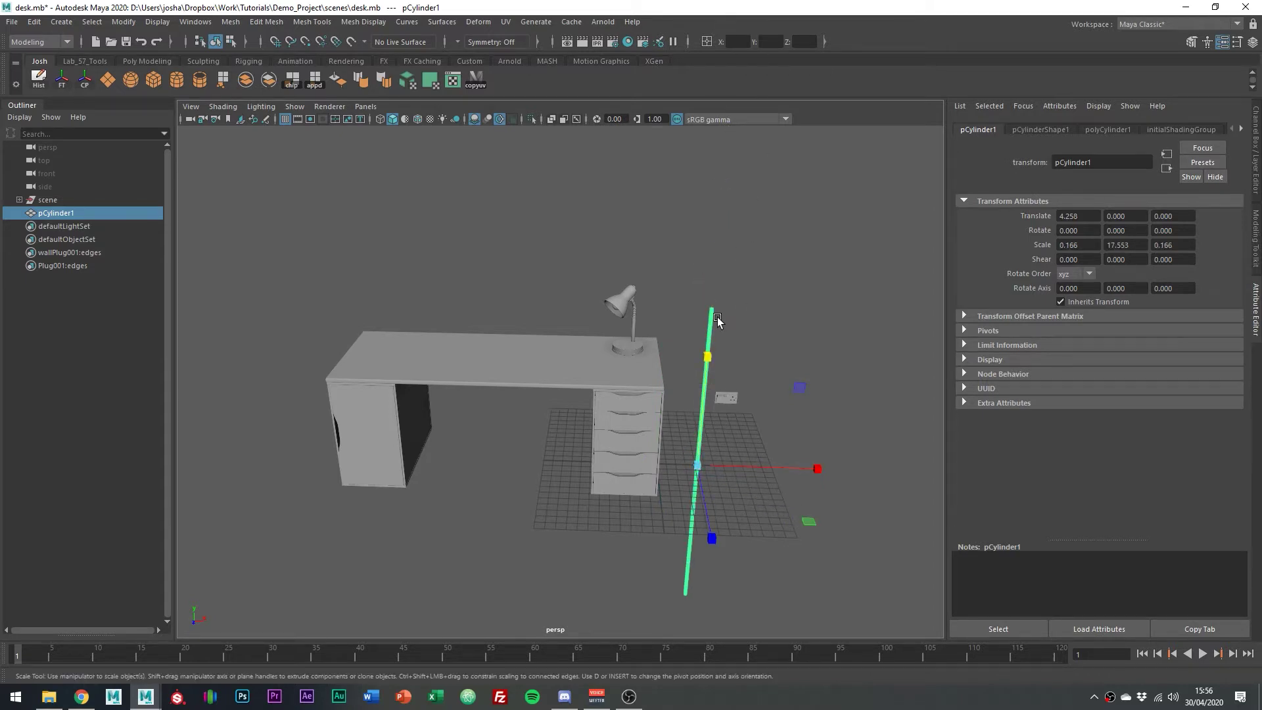
{"action": "key", "text": "e"}
{"action": "left_click_drag", "start_coordinate": [755, 373], "coordinate": [628, 353]}
{"action": "key", "text": "w"}
{"action": "key", "text": "Delete"}
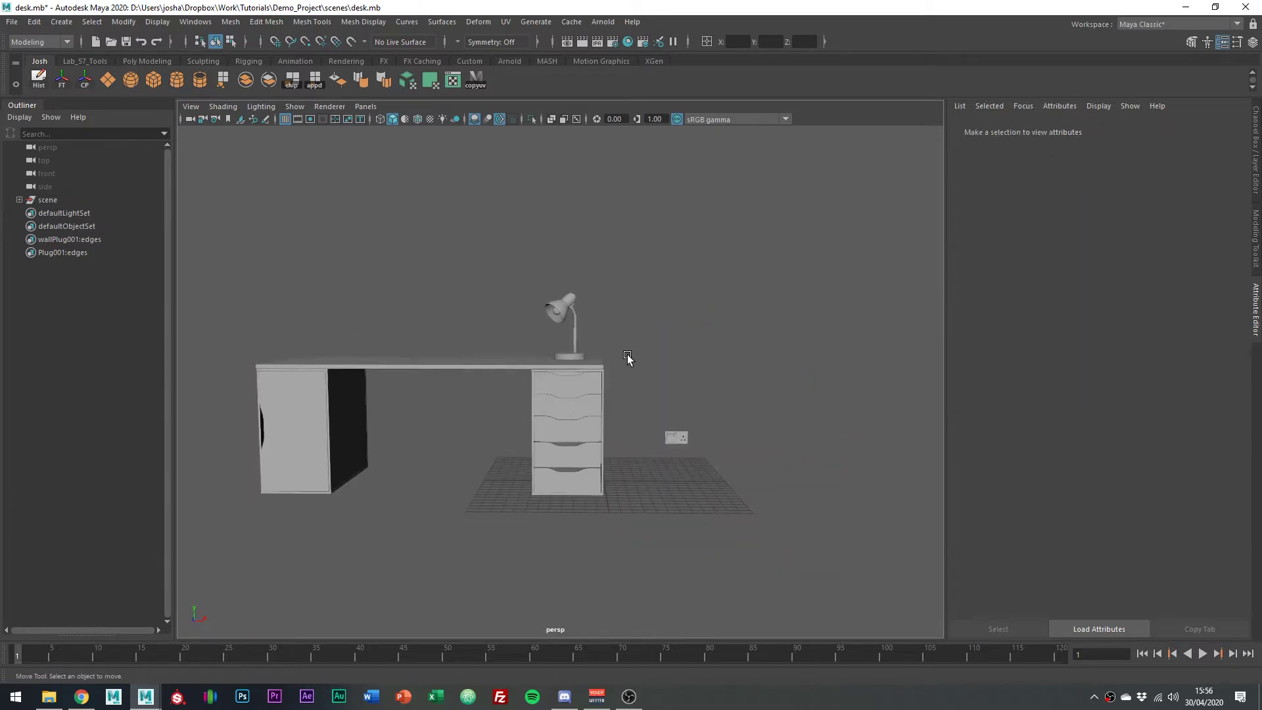
- Using the EP Curve Tool in the front view, draw the cable from the lamp base over the desk edge, down beside the drawers and along the floor
{"action": "right_click_drag", "start_coordinate": [627, 353], "coordinate": [674, 371], "text": "alt"}
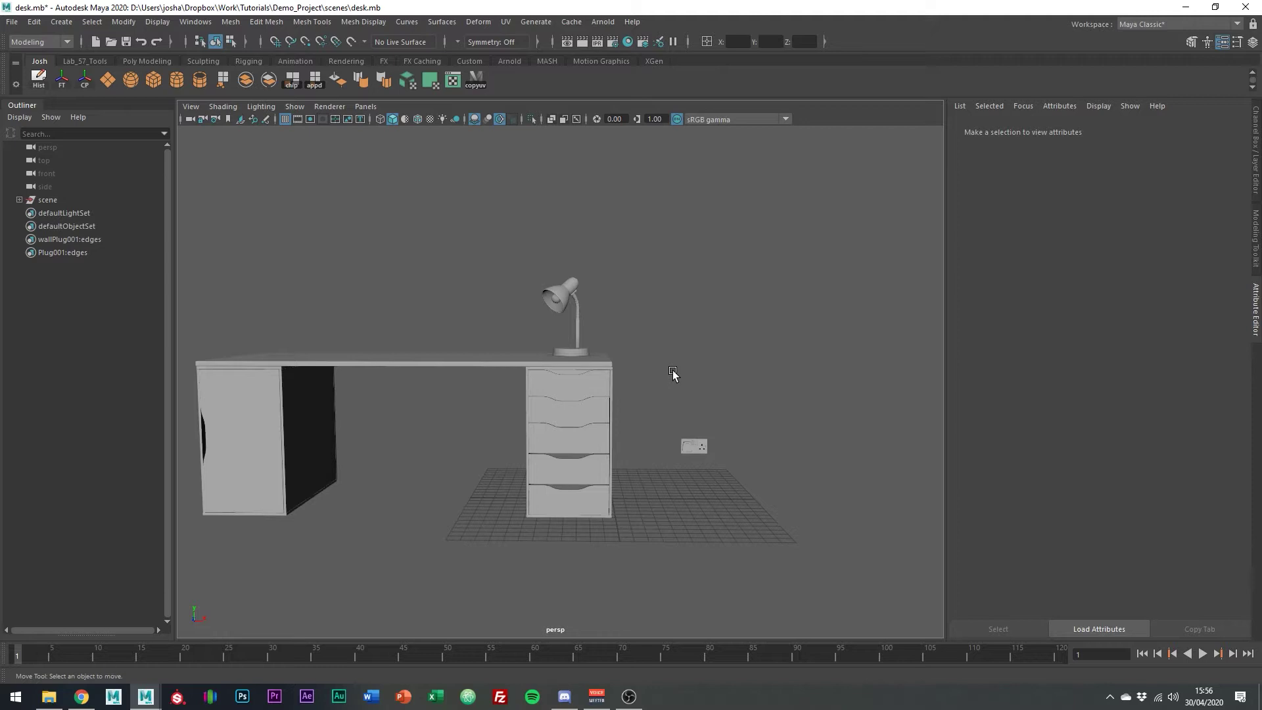
{"action": "key", "text": "space"}
{"action": "middle_click_drag", "start_coordinate": [357, 503], "coordinate": [460, 586], "text": "alt"}
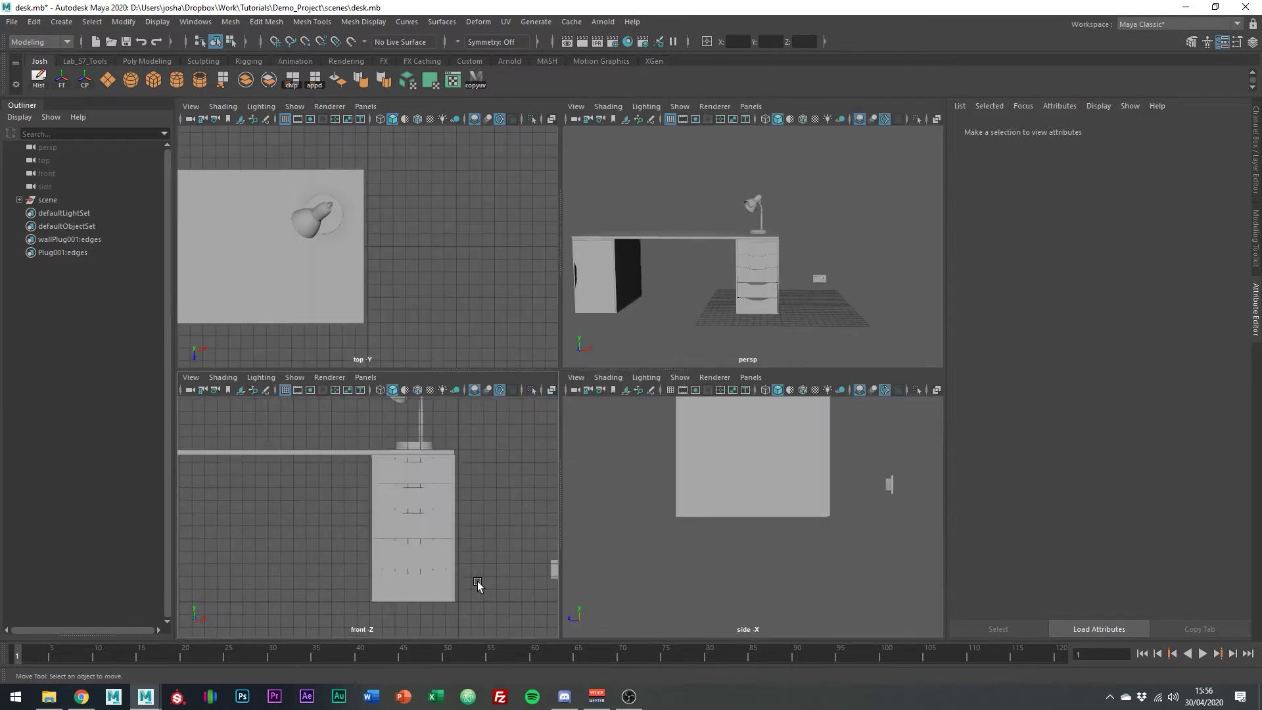
{"action": "right_click_drag", "start_coordinate": [479, 585], "coordinate": [415, 553], "text": "alt"}
{"action": "key", "text": "space"}
{"action": "middle_click_drag", "start_coordinate": [722, 550], "coordinate": [606, 540], "text": "alt"}
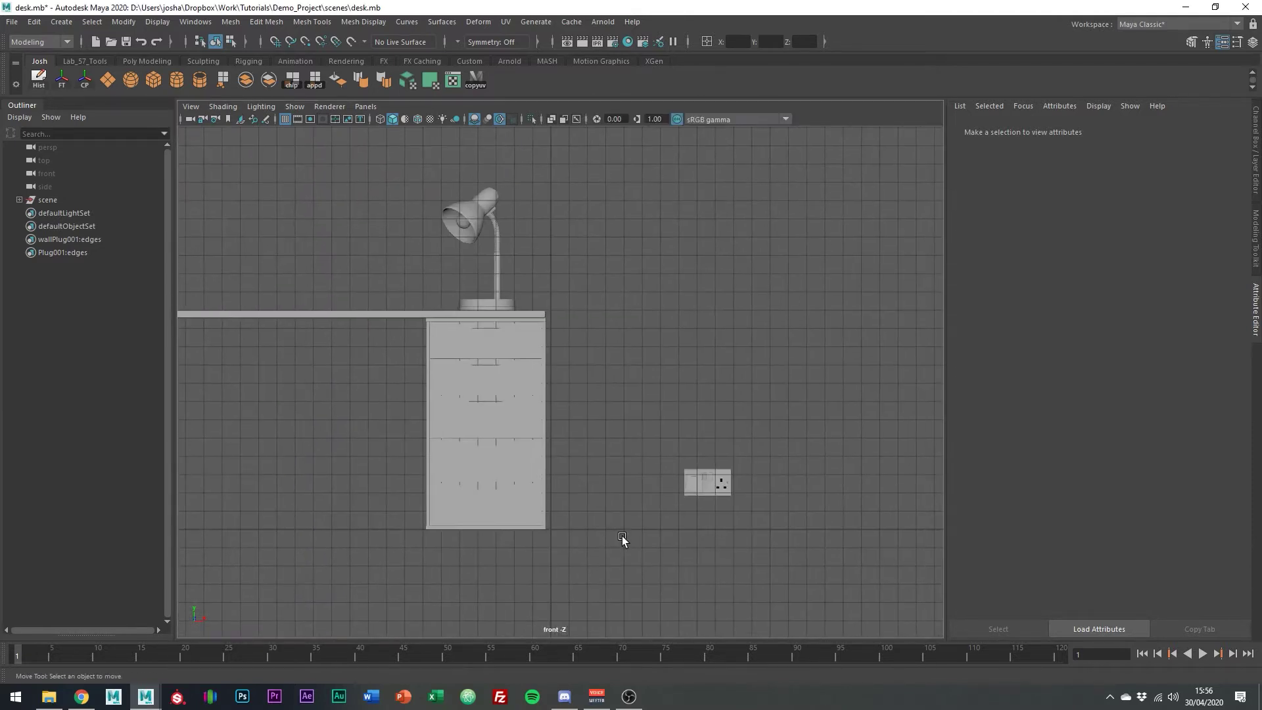
{"action": "left_click", "coordinate": [70, 22]}
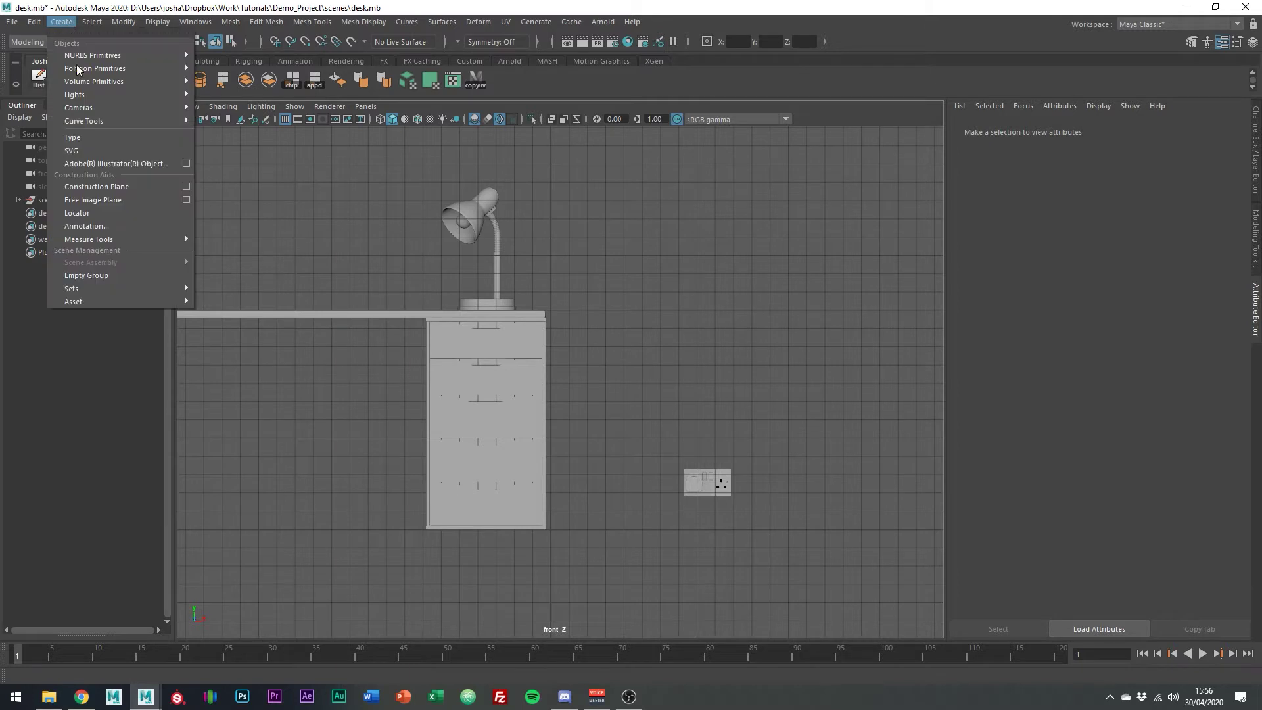
{"action": "mouse_move", "coordinate": [99, 124]}
{"action": "left_click", "coordinate": [219, 134]}
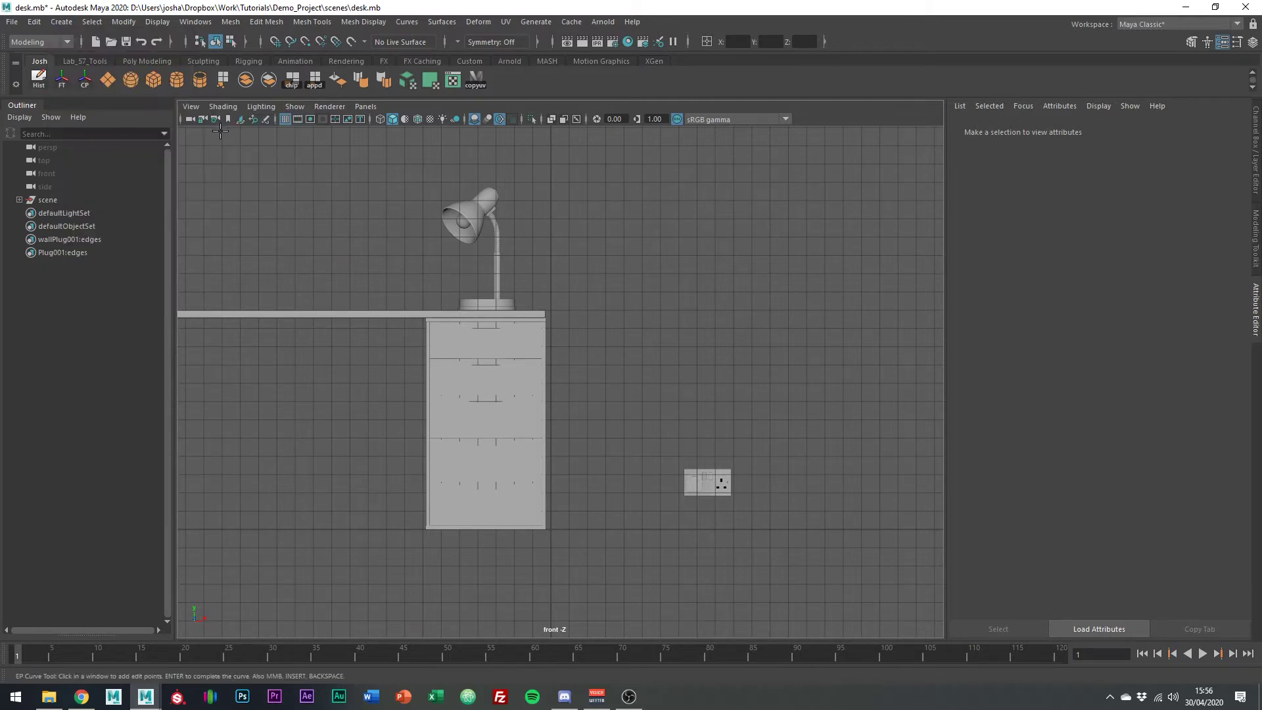
{"action": "left_click", "coordinate": [523, 306]}
{"action": "left_click", "coordinate": [538, 307]}
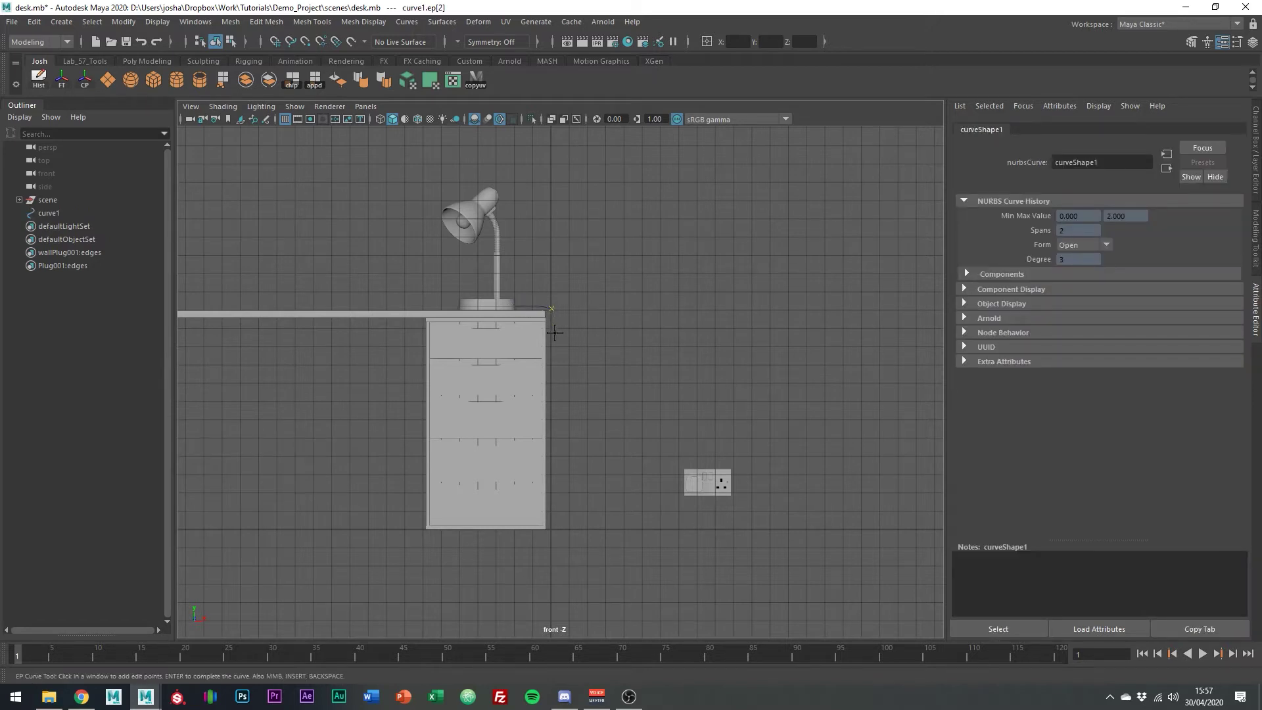
{"action": "left_click", "coordinate": [563, 428]}
{"action": "left_click", "coordinate": [563, 482]}
{"action": "left_click", "coordinate": [582, 520]}
{"action": "left_click", "coordinate": [611, 529]}
{"action": "left_click", "coordinate": [672, 528]}
- Continue the curve in the top view with points that form a loop of cable lying on the floor
{"action": "key", "text": "space"}
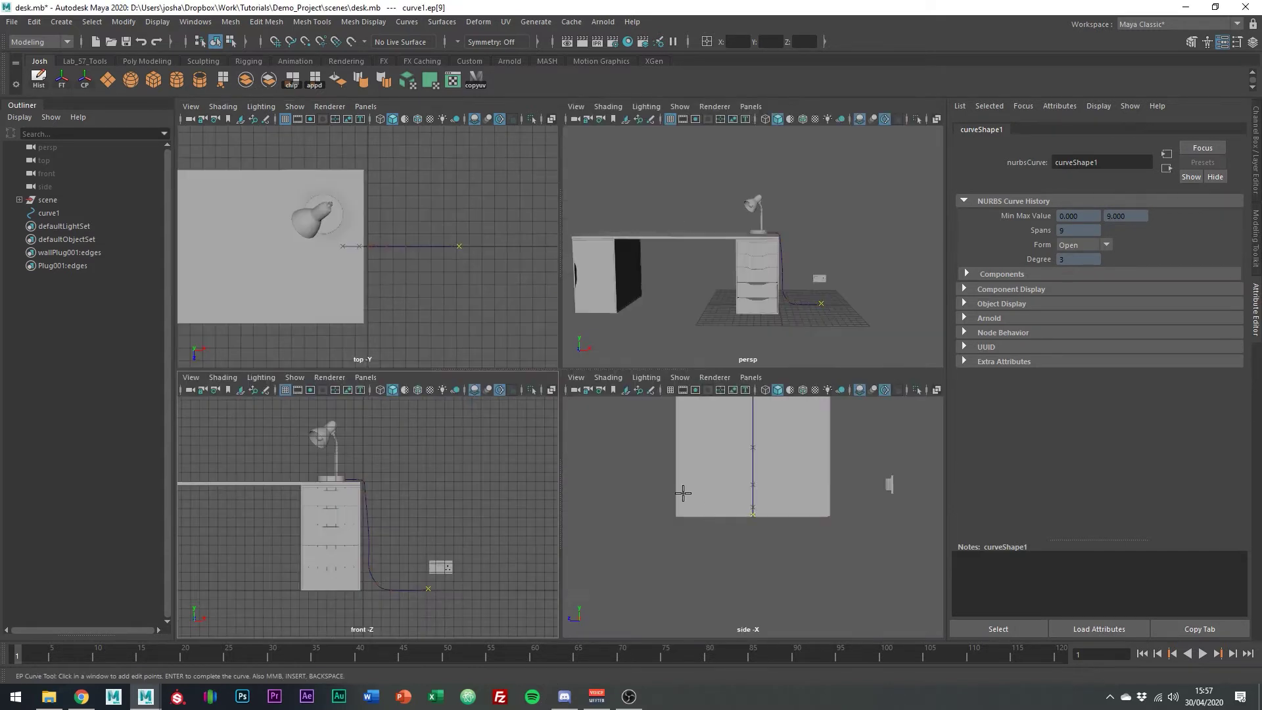
{"action": "key", "text": "space"}
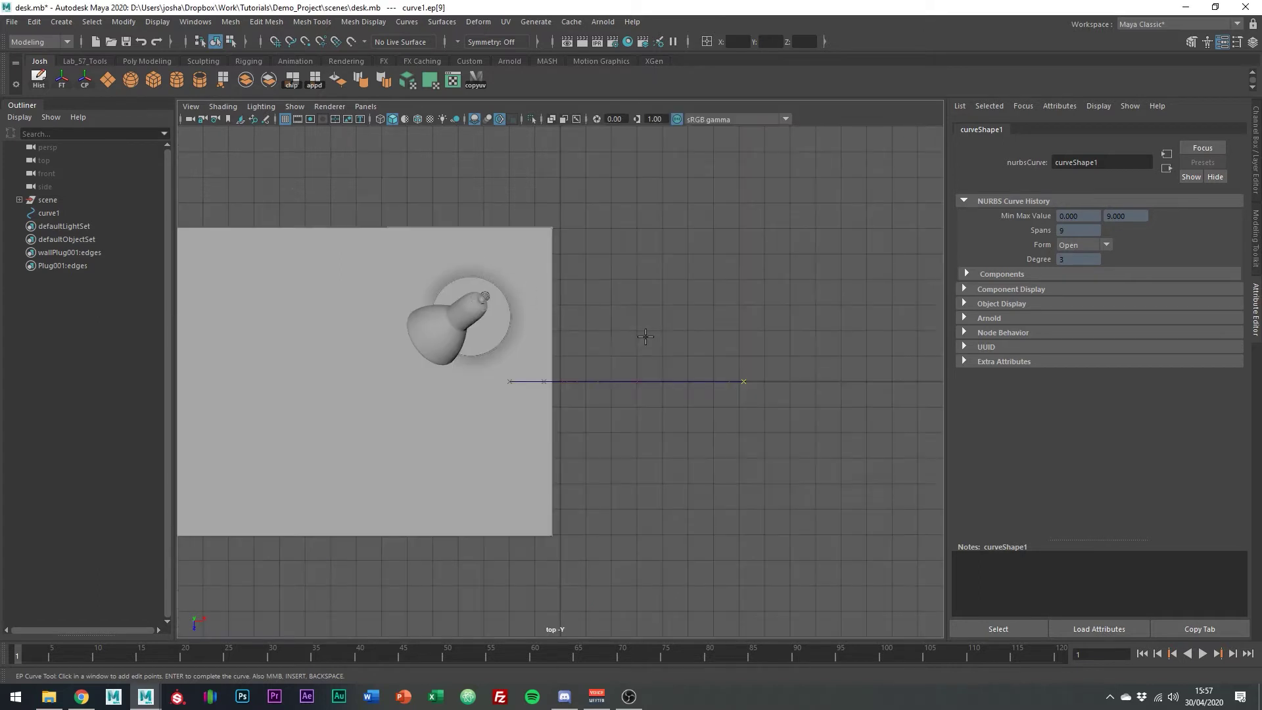
{"action": "left_click", "coordinate": [756, 366]}
{"action": "left_click", "coordinate": [680, 366]}
{"action": "left_click", "coordinate": [733, 407]}
{"action": "left_click", "coordinate": [754, 390]}
{"action": "left_click", "coordinate": [754, 390]}
- Bring the curve up from the floor to the wall socket in the front view and finish the curve
{"action": "key", "text": "space"}
{"action": "key", "text": "space"}
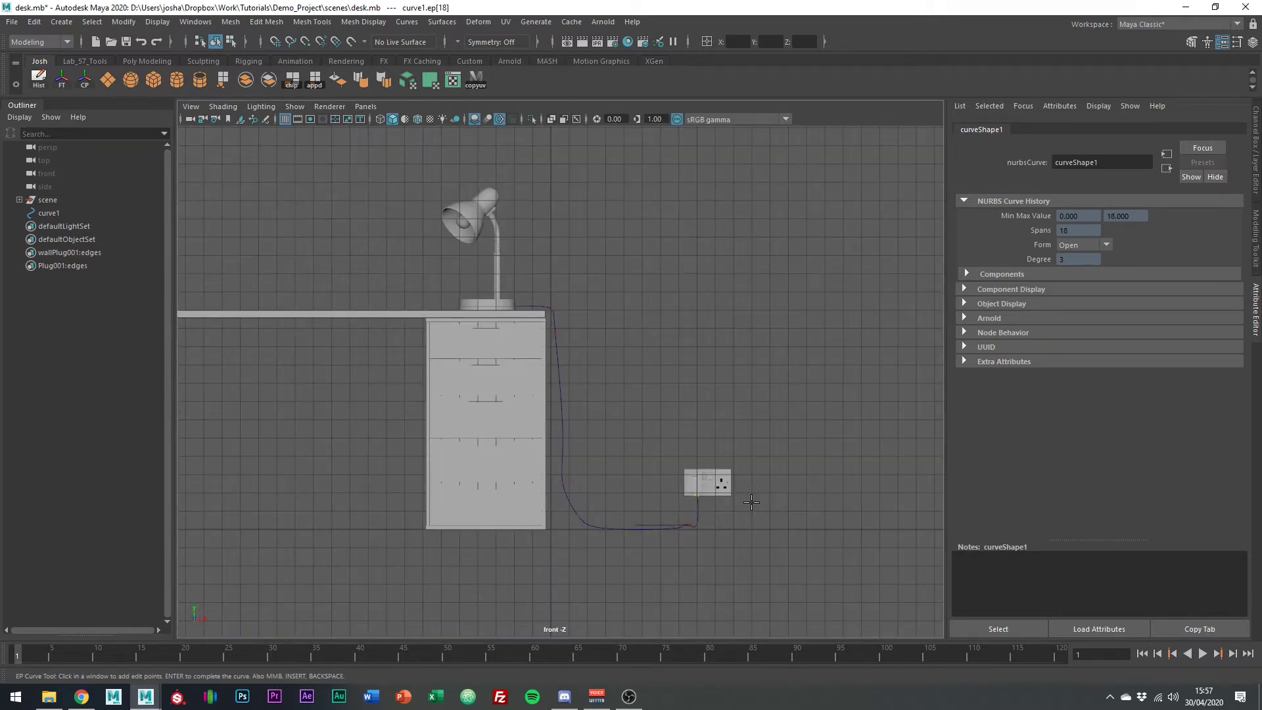
{"action": "key", "text": "Return"}
{"action": "key", "text": "w"}
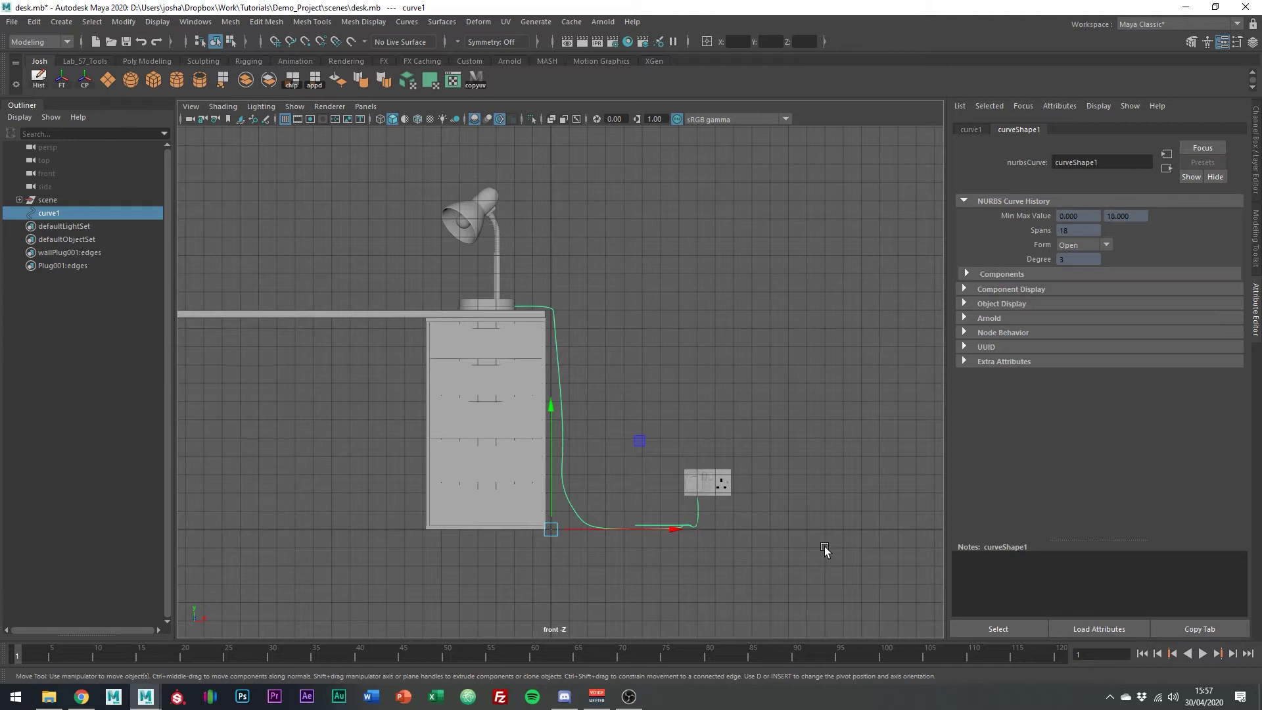
{"action": "left_click", "coordinate": [770, 539]}
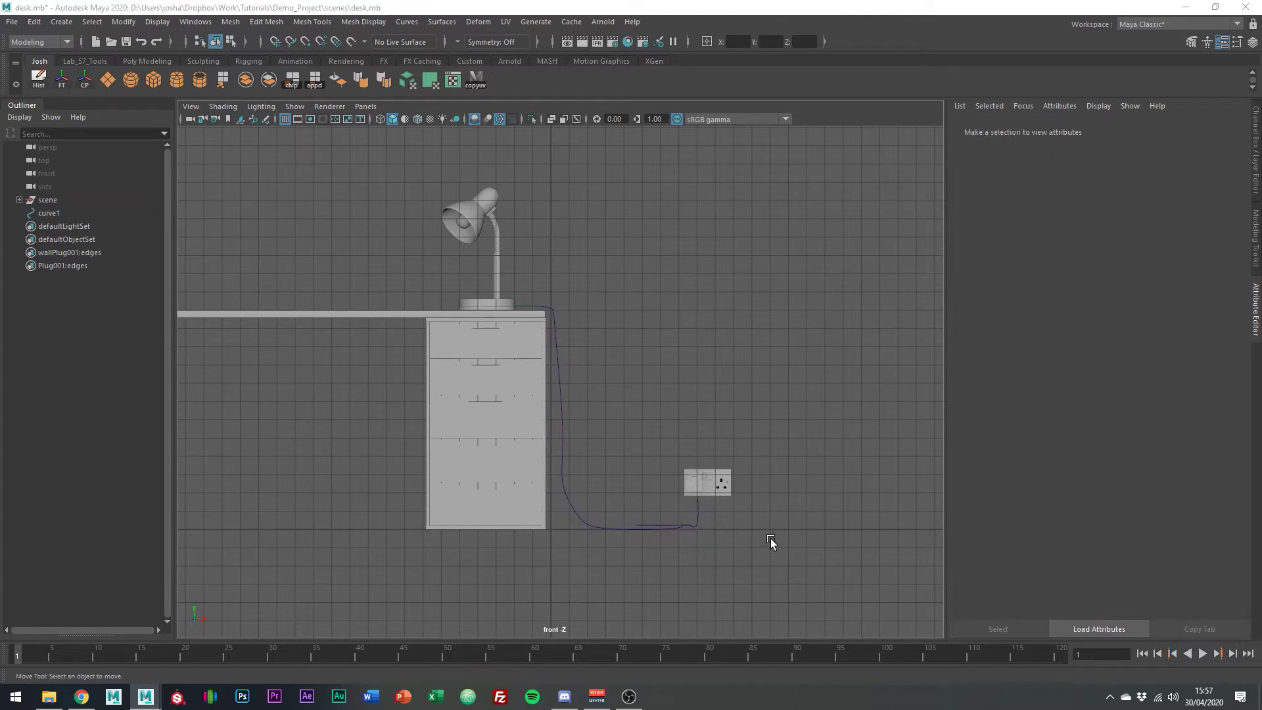
- Select the control vertices of the floor loop and socket end, and move them back towards the wall plug
{"action": "key", "text": "space"}
{"action": "key", "text": "space"}
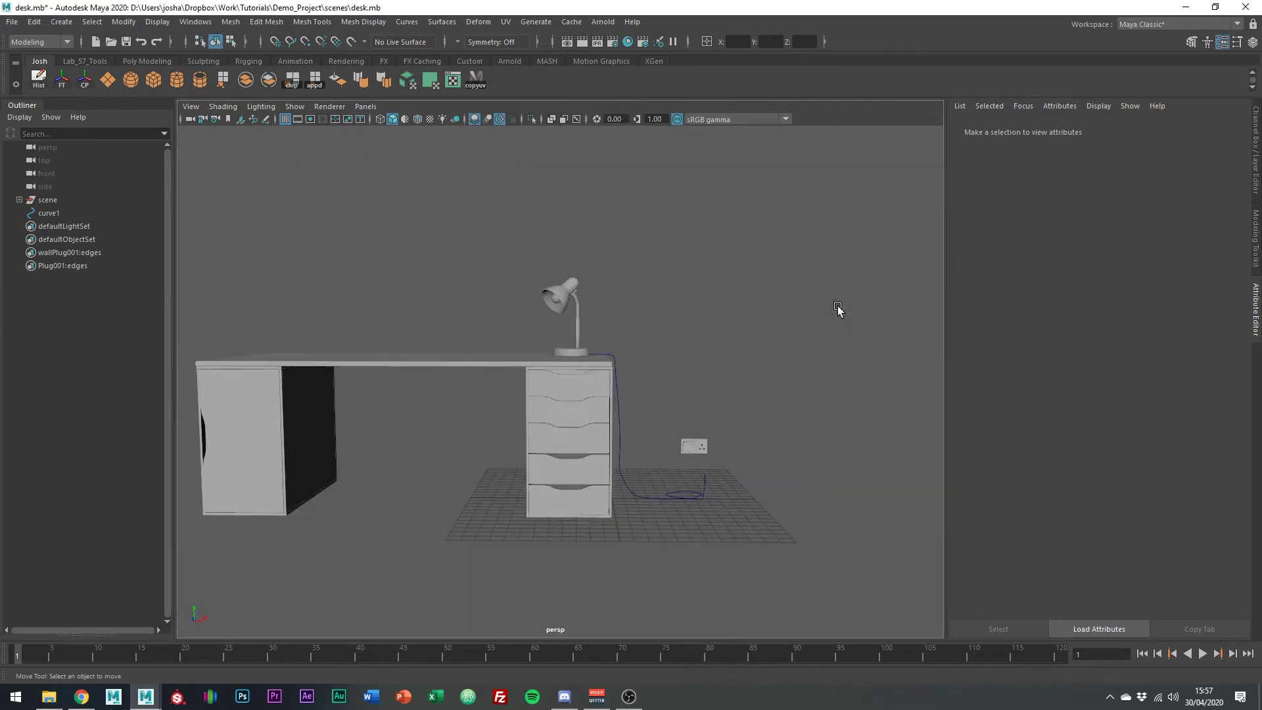
{"action": "left_click_drag", "start_coordinate": [853, 393], "coordinate": [826, 412], "text": "alt"}
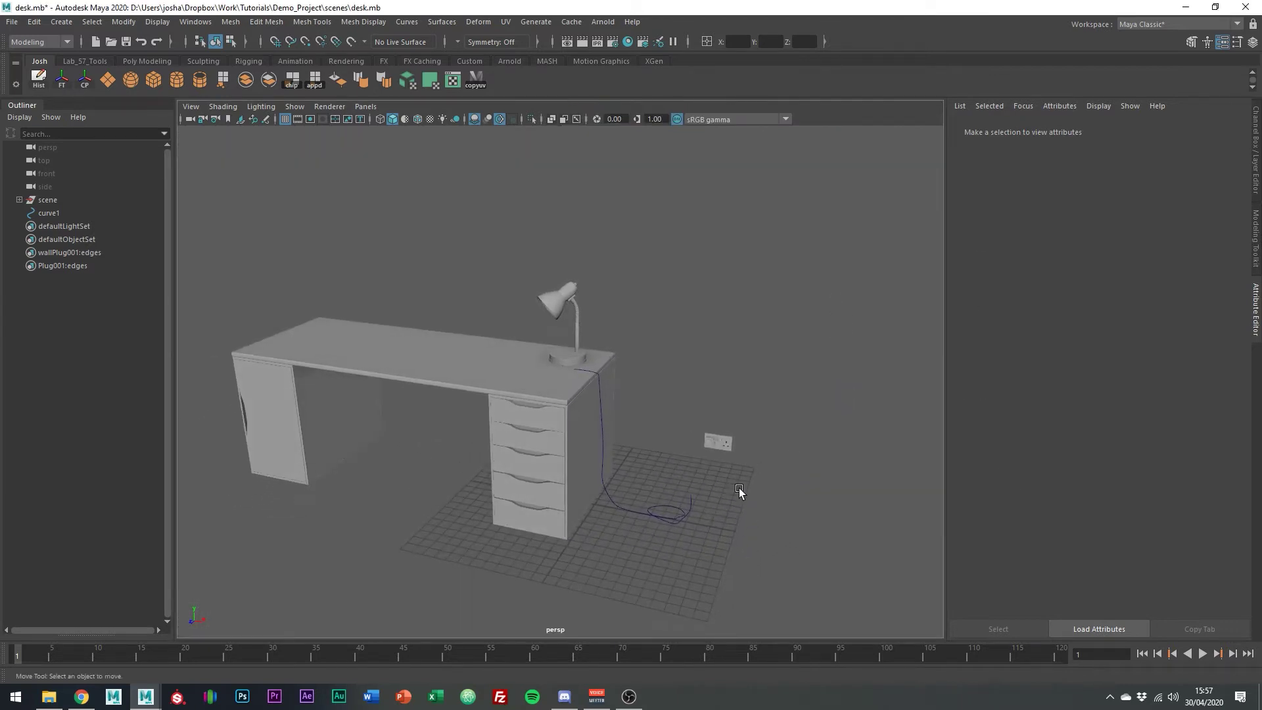
{"action": "right_click_drag", "start_coordinate": [738, 496], "coordinate": [820, 424], "text": "alt"}
{"action": "left_click", "coordinate": [605, 389]}
{"action": "right_click_drag", "start_coordinate": [601, 389], "coordinate": [524, 389]}
{"action": "left_click_drag", "start_coordinate": [572, 348], "coordinate": [641, 411]}
{"action": "left_click_drag", "start_coordinate": [756, 421], "coordinate": [674, 412], "text": "alt"}
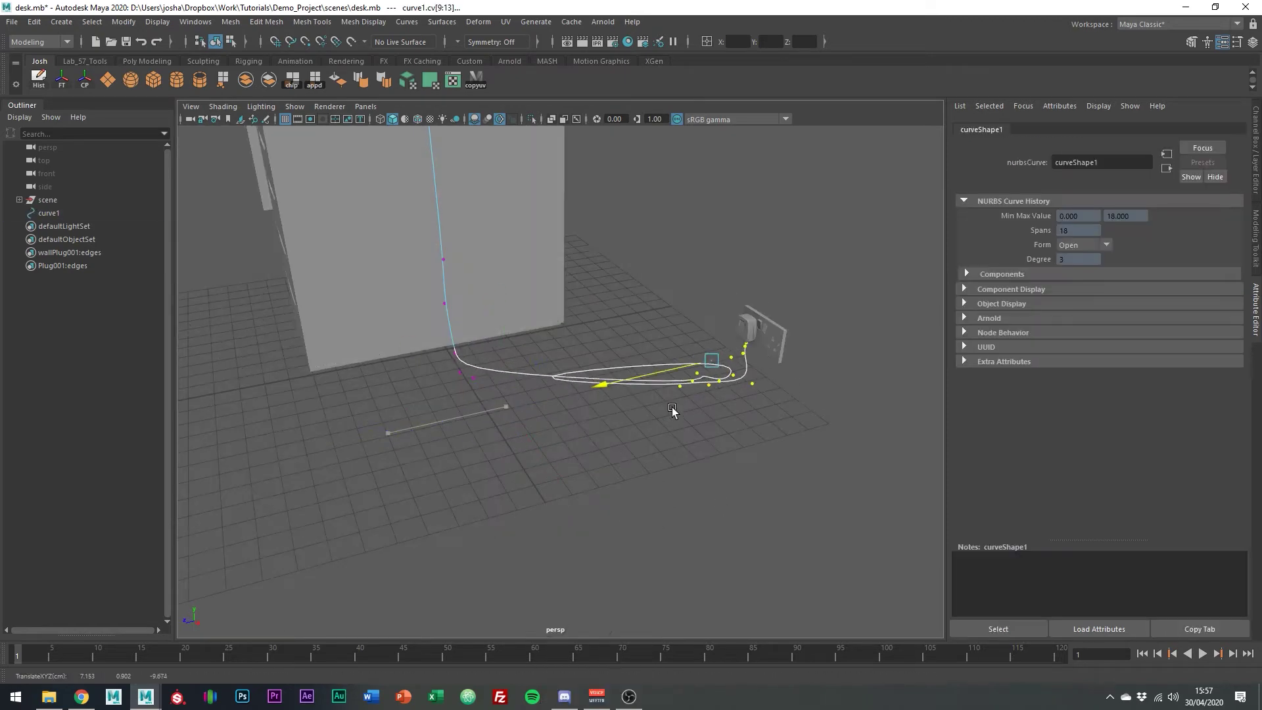
{"action": "right_click_drag", "start_coordinate": [673, 412], "coordinate": [776, 407], "text": "alt"}
{"action": "left_click_drag", "start_coordinate": [682, 375], "coordinate": [763, 376]}
- Select and reposition the control vertices along the curve's desk section so the cable leads from the lamp base over the desk edge
{"action": "left_click_drag", "start_coordinate": [592, 421], "coordinate": [489, 482], "text": "alt"}
{"action": "right_click_drag", "start_coordinate": [490, 482], "coordinate": [394, 394], "text": "alt"}
{"action": "left_click_drag", "start_coordinate": [368, 250], "coordinate": [566, 329]}
{"action": "left_click_drag", "start_coordinate": [388, 415], "coordinate": [355, 418]}
{"action": "left_click_drag", "start_coordinate": [324, 197], "coordinate": [482, 440]}
{"action": "key", "text": "e"}
{"action": "left_click_drag", "start_coordinate": [486, 368], "coordinate": [615, 355], "text": "alt"}
{"action": "key", "text": "w"}
{"action": "left_click_drag", "start_coordinate": [540, 388], "coordinate": [591, 263]}
- Delete surplus control vertices from the curve and adjust the neighbouring ones to smooth the cable's path
{"action": "left_click_drag", "start_coordinate": [565, 235], "coordinate": [493, 454]}
{"action": "key", "text": "Delete"}
{"action": "left_click_drag", "start_coordinate": [499, 322], "coordinate": [394, 263]}
{"action": "left_click_drag", "start_coordinate": [364, 329], "coordinate": [486, 394]}
{"action": "left_click_drag", "start_coordinate": [504, 395], "coordinate": [427, 499]}
{"action": "key", "text": "Delete"}
{"action": "left_click_drag", "start_coordinate": [348, 395], "coordinate": [394, 447]}
{"action": "left_click_drag", "start_coordinate": [460, 500], "coordinate": [592, 461], "text": "alt"}
{"action": "right_click_drag", "start_coordinate": [591, 460], "coordinate": [526, 486], "text": "alt"}
{"action": "left_click", "coordinate": [618, 510]}
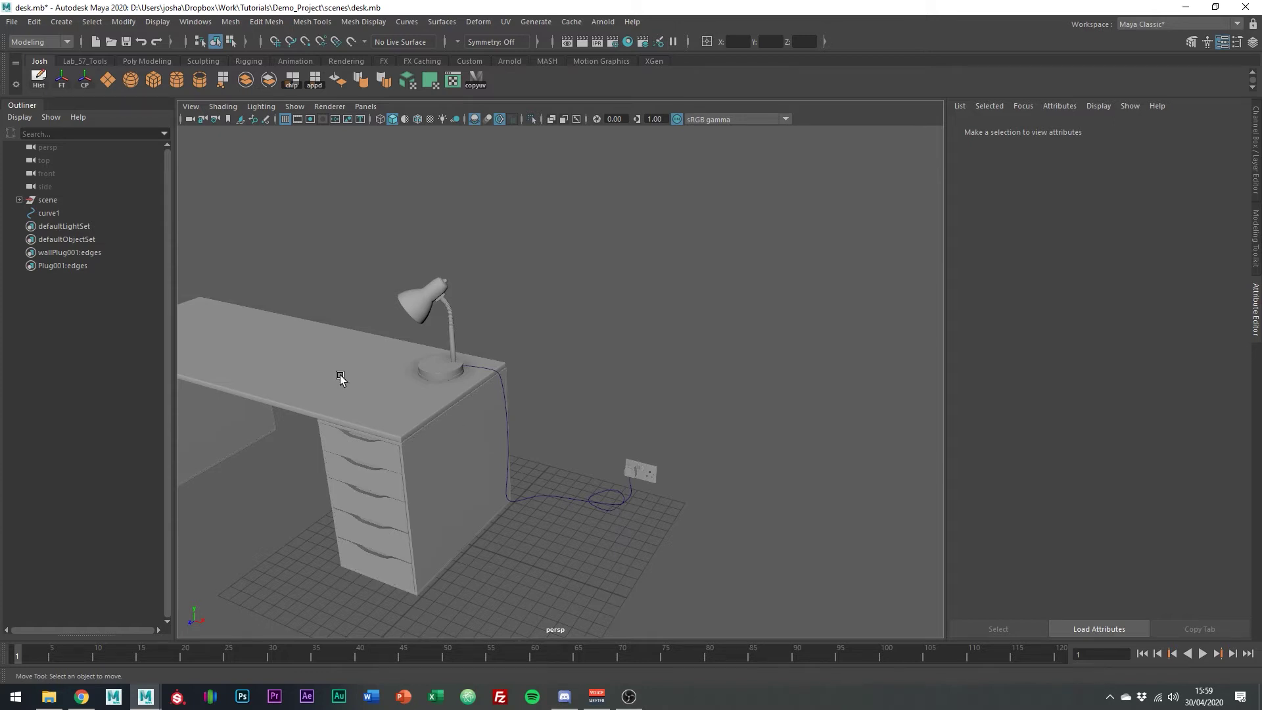
- Draw a polygon cylinder about 1.43 in radius and 5.03 high beside the desk, and set its axis subdivisions to 12
{"action": "left_click", "coordinate": [181, 81]}
{"action": "middle_click_drag", "start_coordinate": [515, 414], "coordinate": [540, 323], "text": "alt"}
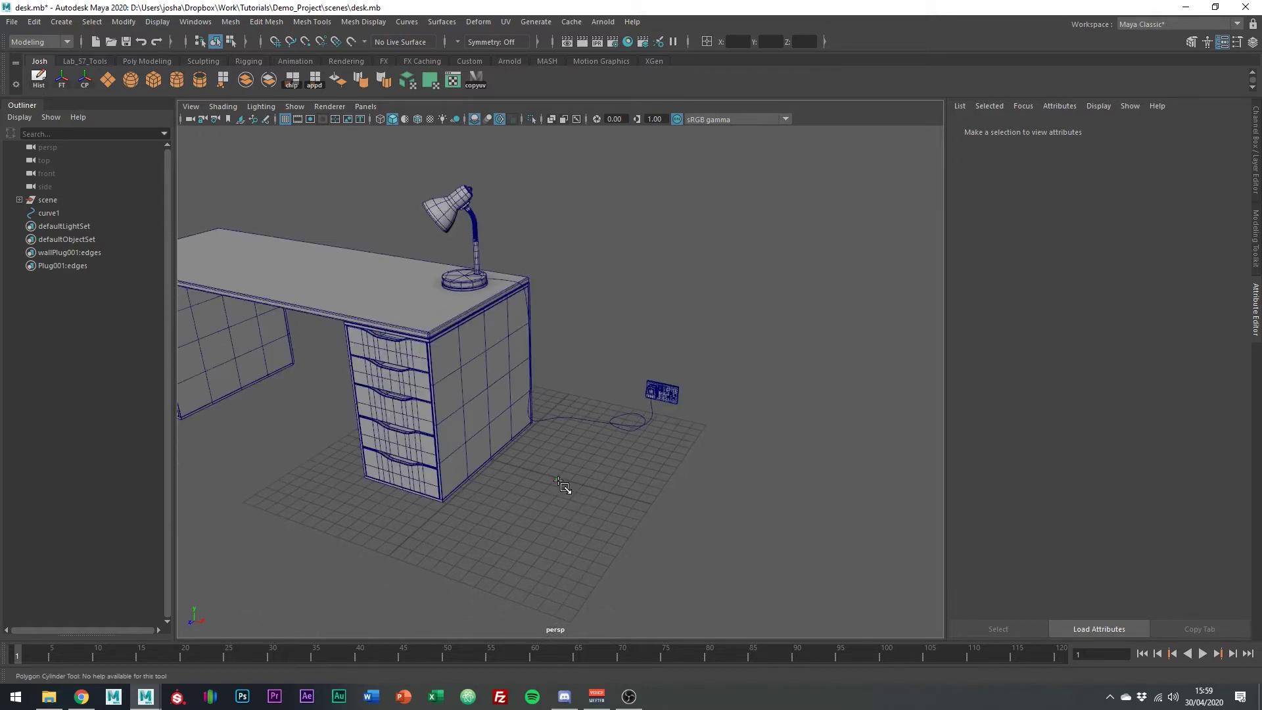
{"action": "left_click_drag", "start_coordinate": [562, 487], "coordinate": [562, 417]}
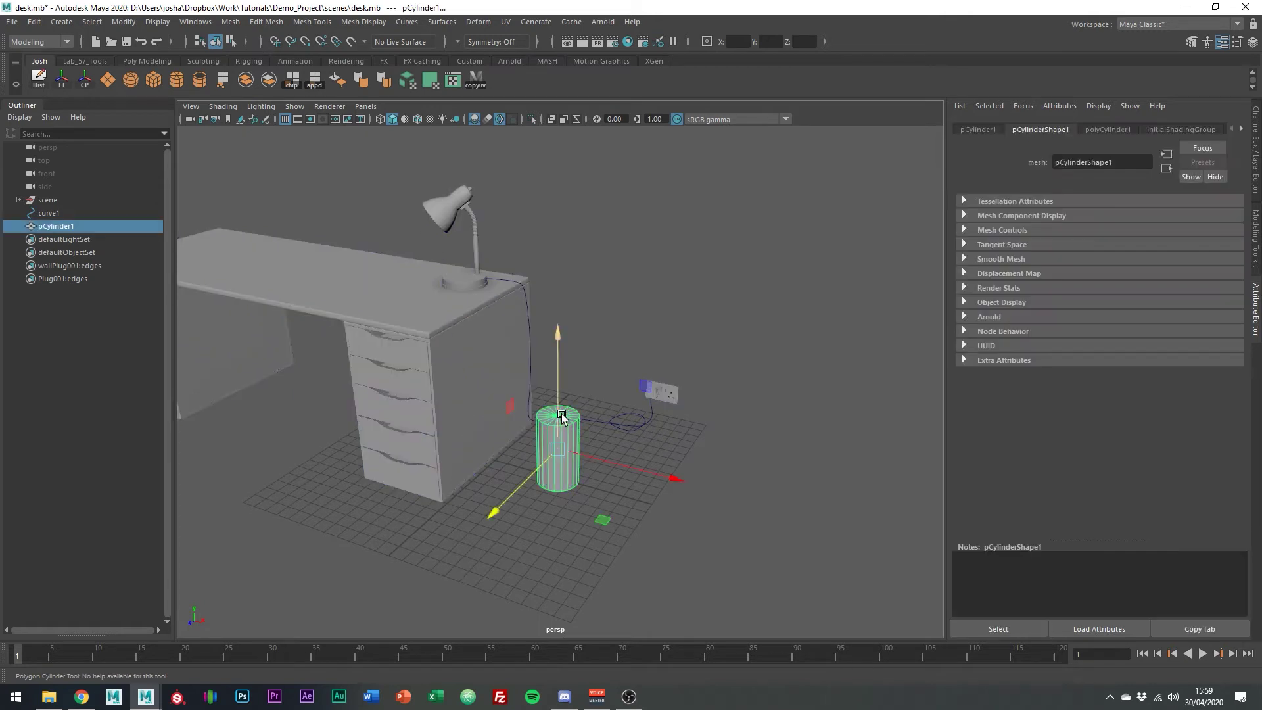
{"action": "left_click", "coordinate": [1107, 130]}
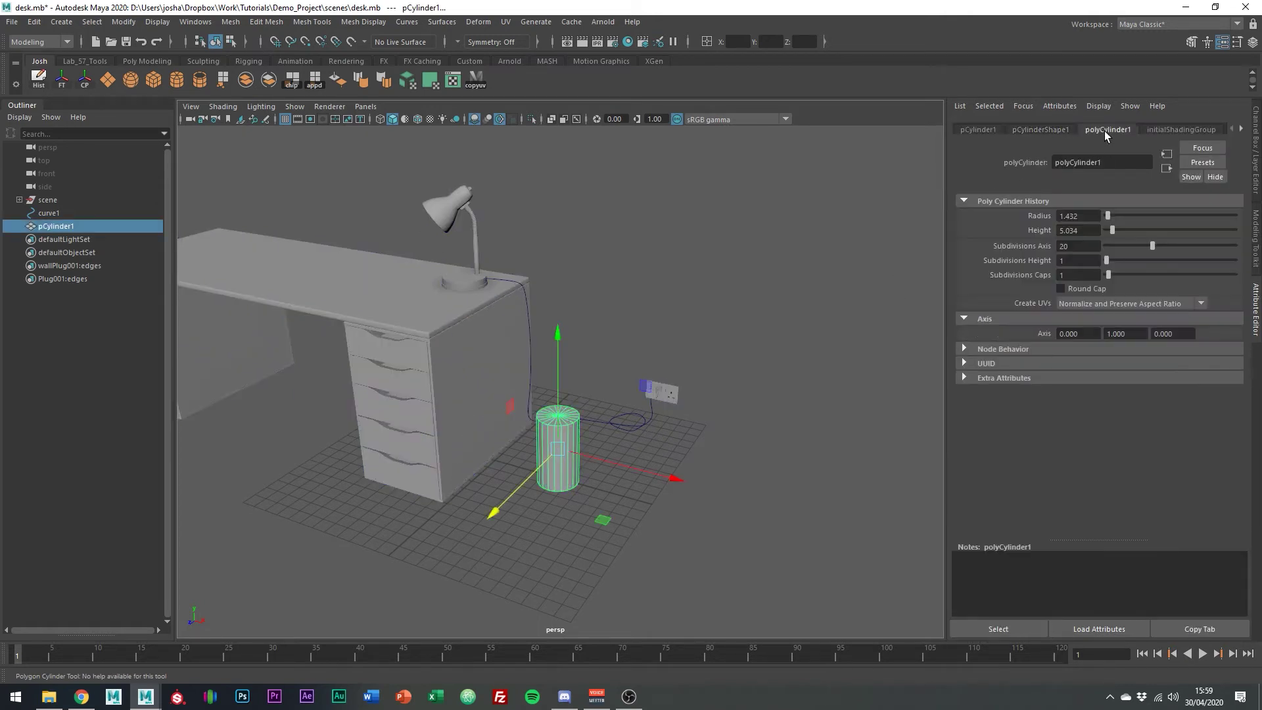
{"action": "left_click", "coordinate": [1096, 247]}
{"action": "key", "text": "Return"}
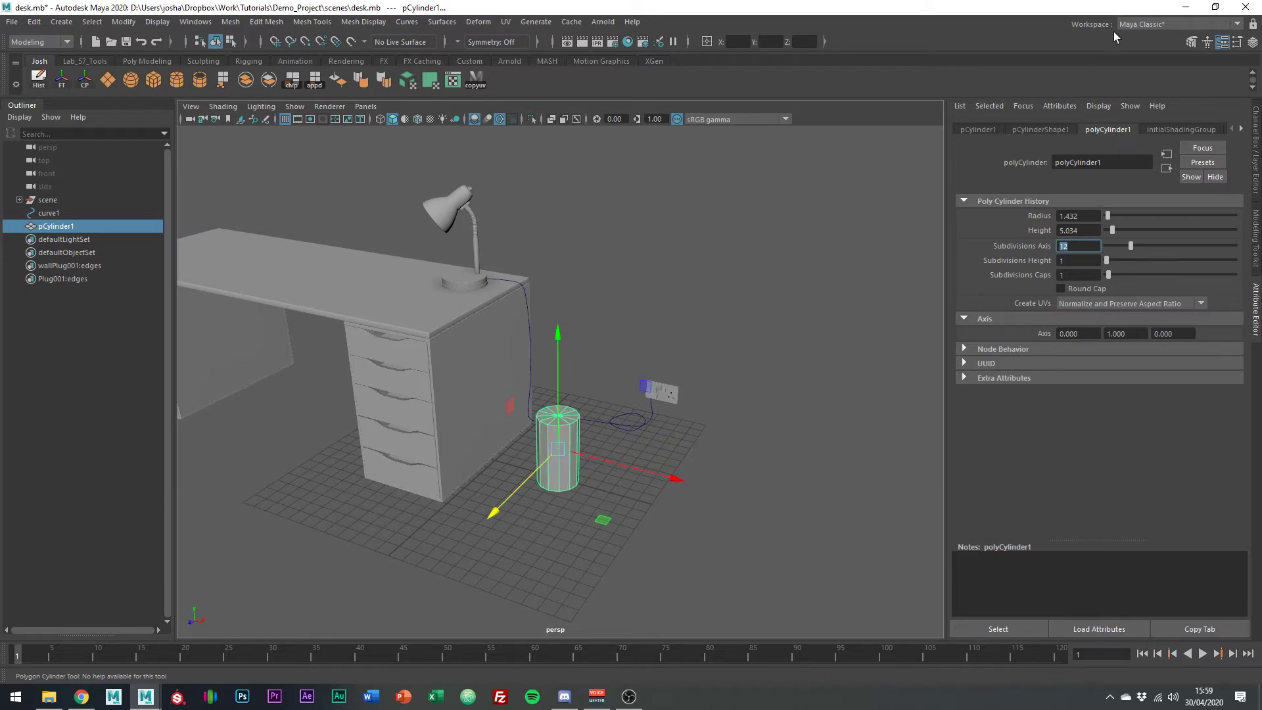
{"action": "middle_click_drag", "start_coordinate": [725, 373], "coordinate": [844, 304], "text": "alt"}
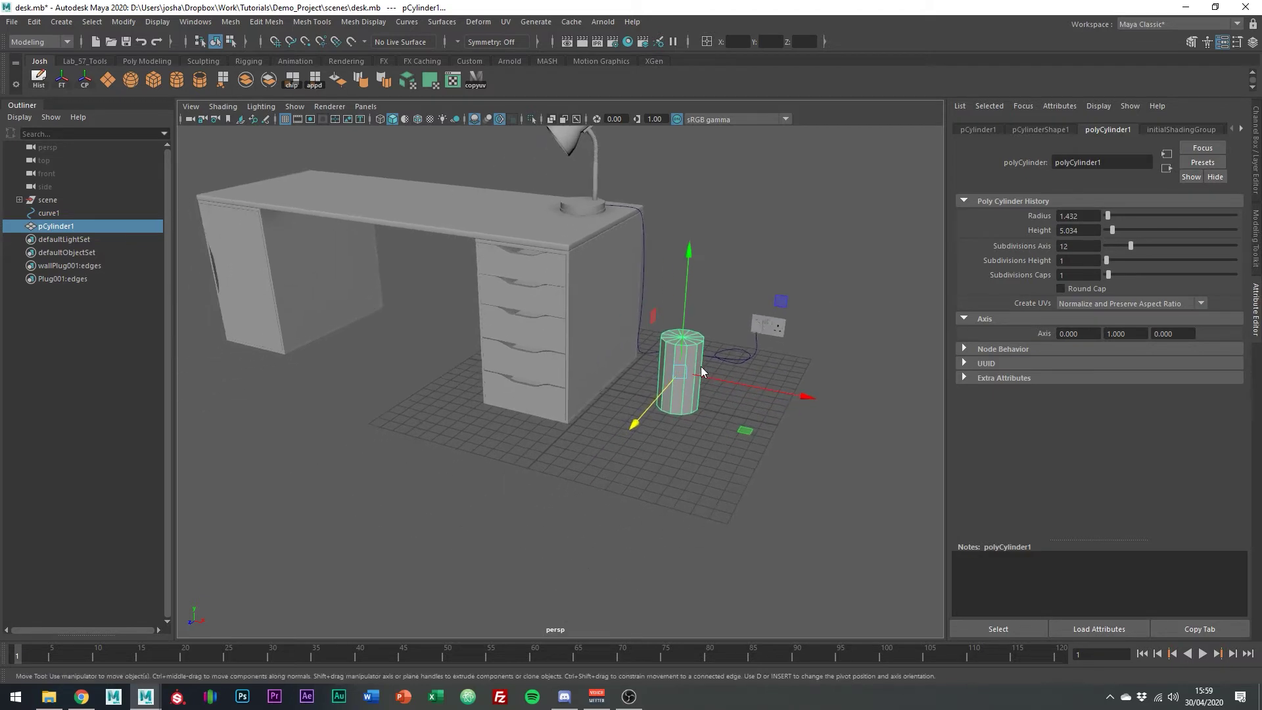
{"action": "right_click", "coordinate": [701, 368]}
{"action": "key", "text": "F11"}
{"action": "left_click_drag", "start_coordinate": [600, 361], "coordinate": [700, 367]}
{"action": "right_click", "coordinate": [666, 355]}
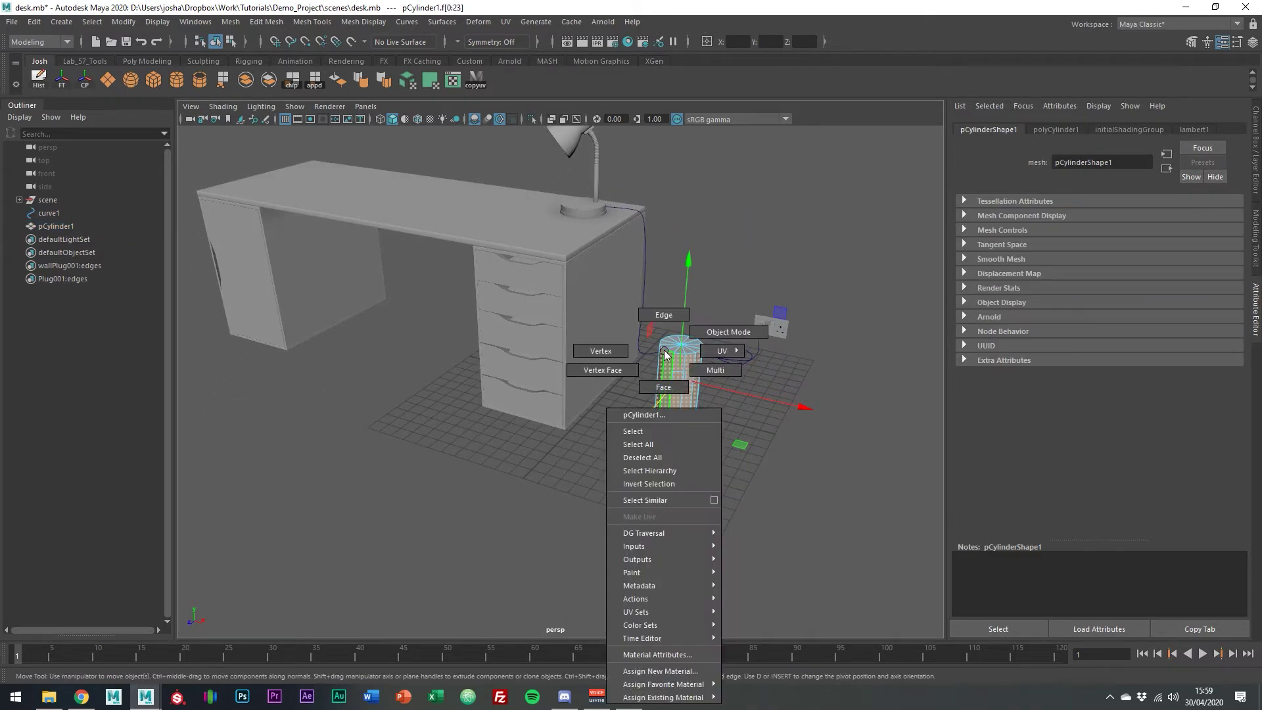
{"action": "left_click", "coordinate": [729, 332]}
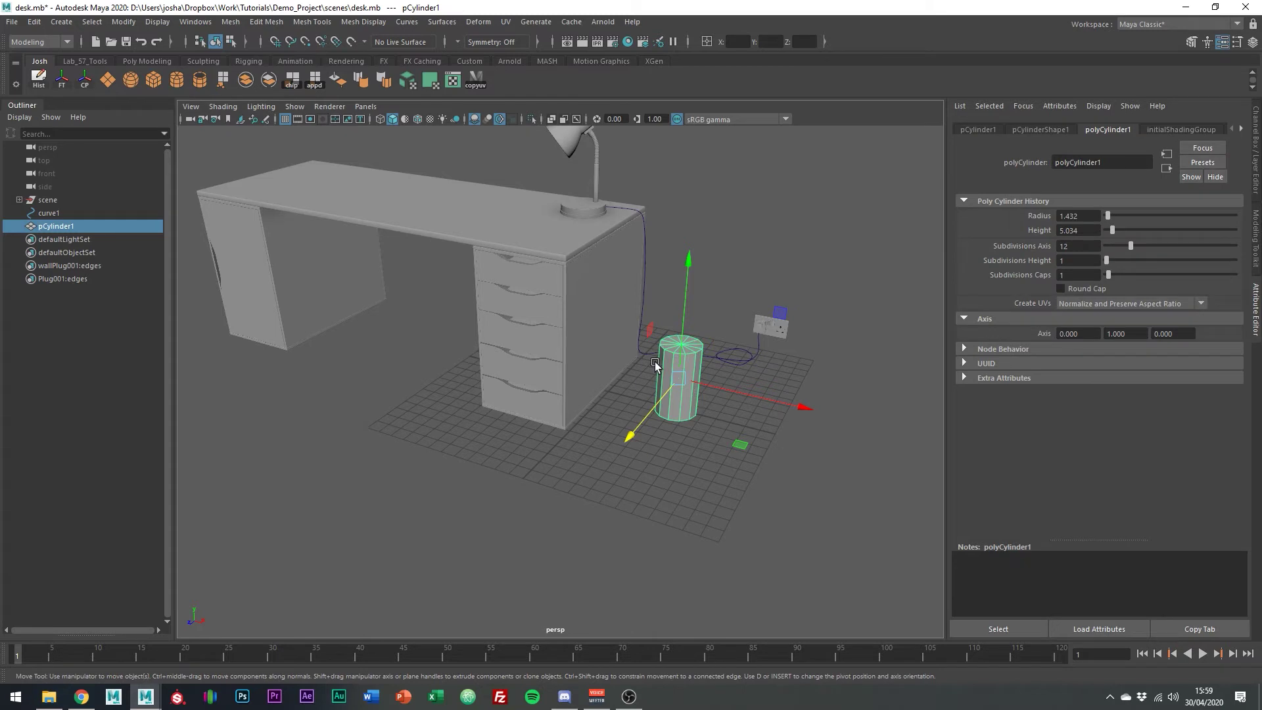
- Scale the cylinder down towards cable thickness and rotate it onto its side
{"action": "middle_click_drag", "start_coordinate": [655, 362], "coordinate": [615, 384], "text": "alt"}
{"action": "right_click_drag", "start_coordinate": [615, 384], "coordinate": [702, 413], "text": "alt"}
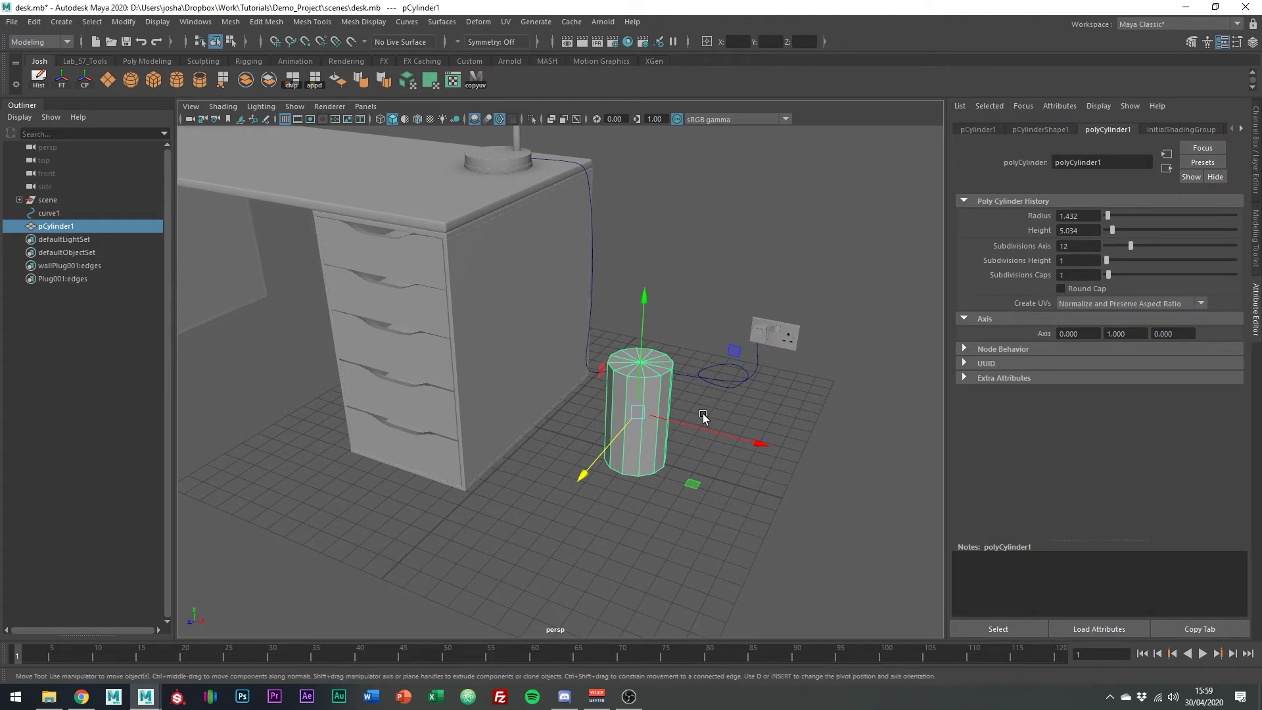
{"action": "key", "text": "r"}
{"action": "left_click_drag", "start_coordinate": [695, 482], "coordinate": [667, 447]}
{"action": "key", "text": "e"}
{"action": "left_click_drag", "start_coordinate": [688, 316], "coordinate": [751, 367]}
- Move the cylinder up to desktop height and across to the lamp base
{"action": "scroll", "coordinate": [751, 367], "scroll_direction": "down", "scroll_amount": 4}
{"action": "key", "text": "w"}
{"action": "left_click_drag", "start_coordinate": [612, 349], "coordinate": [616, 212]}
{"action": "left_click_drag", "start_coordinate": [717, 284], "coordinate": [658, 272]}
{"action": "left_click_drag", "start_coordinate": [664, 272], "coordinate": [573, 240], "text": "alt"}
{"action": "left_click_drag", "start_coordinate": [452, 227], "coordinate": [495, 226]}
- Fine-position the cylinder beside the lamp base so it lines up with the start of the cable curve
{"action": "key", "text": "f"}
{"action": "left_click_drag", "start_coordinate": [526, 394], "coordinate": [567, 366], "text": "alt"}
{"action": "key", "text": "e"}
{"action": "key", "text": "w"}
{"action": "left_click_drag", "start_coordinate": [469, 361], "coordinate": [422, 361]}
{"action": "left_click_drag", "start_coordinate": [542, 401], "coordinate": [551, 321], "text": "alt"}
{"action": "left_click_drag", "start_coordinate": [506, 265], "coordinate": [506, 288]}
{"action": "left_click_drag", "start_coordinate": [614, 388], "coordinate": [553, 445], "text": "alt"}
{"action": "left_click_drag", "start_coordinate": [480, 354], "coordinate": [474, 351]}
- Rescale the cylinder to suit the cable and centre its end cap on the curve's starting point
{"action": "key", "text": "r"}
{"action": "left_click_drag", "start_coordinate": [604, 368], "coordinate": [573, 304], "text": "alt"}
{"action": "left_click_drag", "start_coordinate": [519, 465], "coordinate": [533, 452]}
{"action": "key", "text": "w"}
{"action": "left_click_drag", "start_coordinate": [528, 299], "coordinate": [524, 304]}
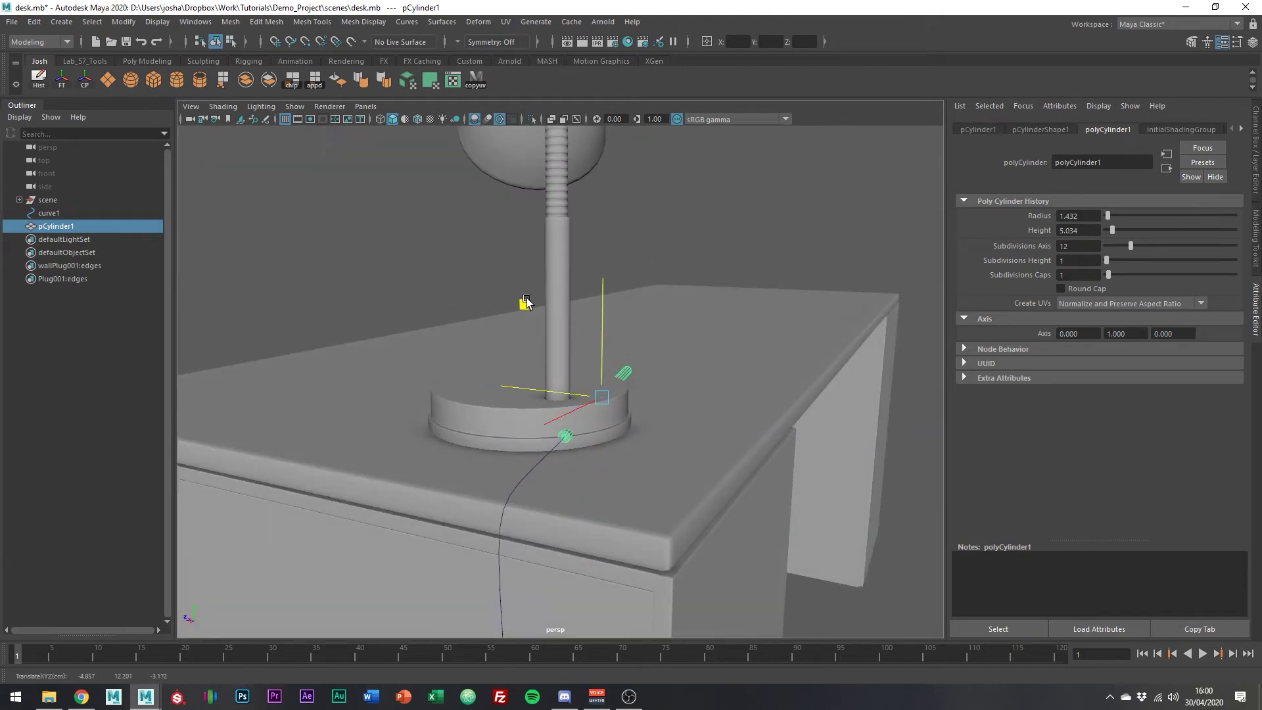
{"action": "left_click_drag", "start_coordinate": [578, 342], "coordinate": [421, 394], "text": "alt"}
{"action": "left_click_drag", "start_coordinate": [585, 413], "coordinate": [600, 414]}
- Isolate the cylinder and cable curve in the view, and select the cylinder's end-cap faces where the curve begins
{"action": "left_click", "coordinate": [364, 456], "text": "shift"}
{"action": "key", "text": "ctrl+1"}
{"action": "left_click", "coordinate": [658, 414]}
{"action": "right_click", "coordinate": [669, 431]}
{"action": "right_click_drag", "start_coordinate": [671, 434], "coordinate": [670, 387]}
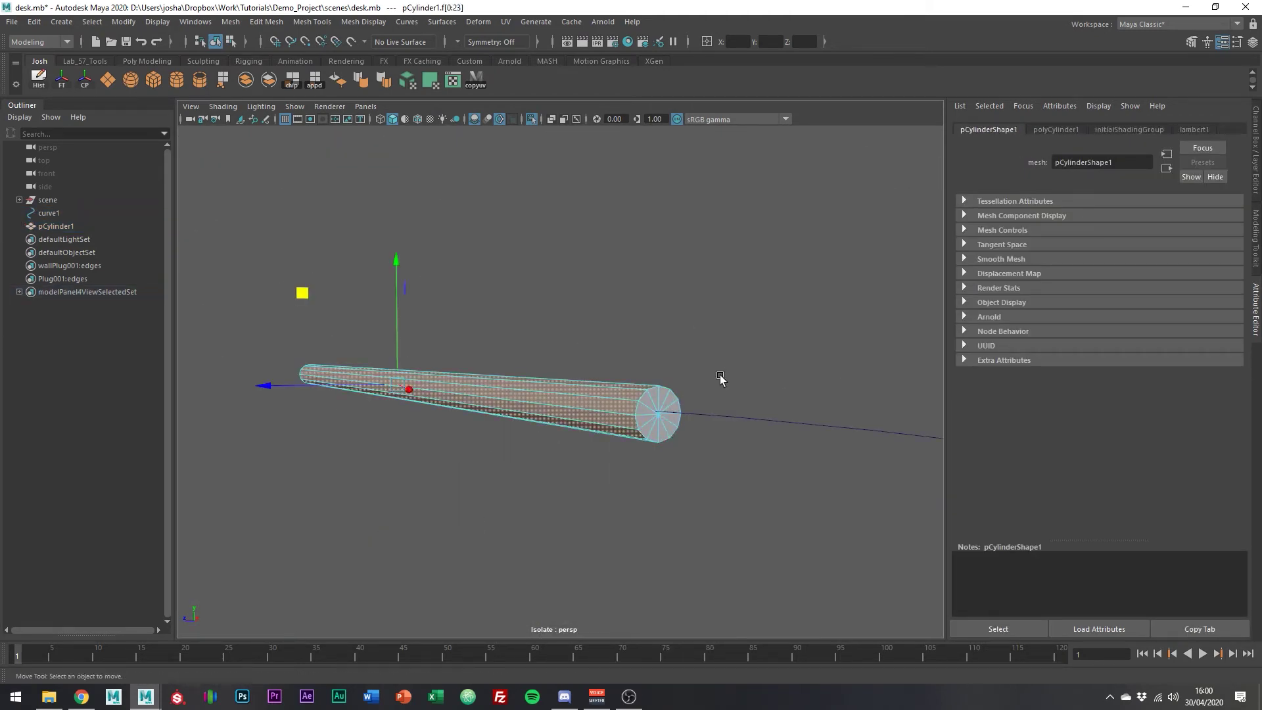
{"action": "mouse_move", "coordinate": [662, 398]}
{"action": "left_mouse_down"}
{"action": "mouse_move", "coordinate": [656, 420]}
{"action": "mouse_move", "coordinate": [673, 420]}
{"action": "left_mouse_up"}
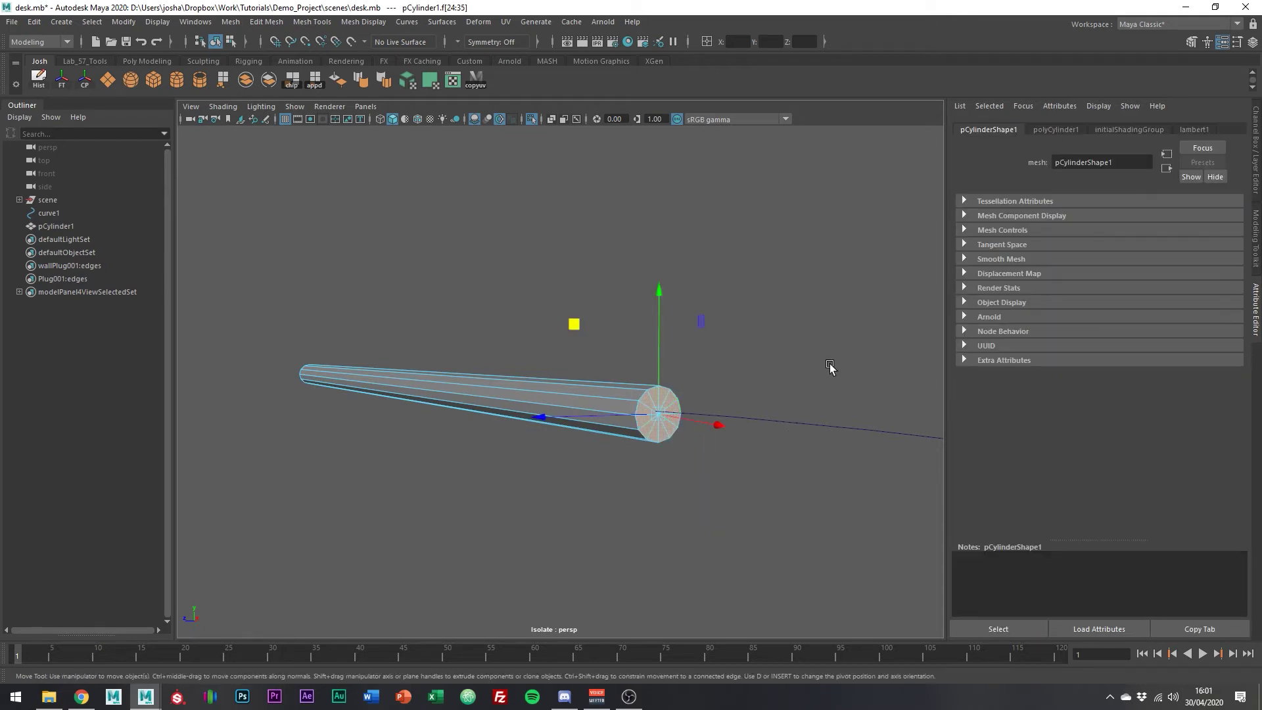
- Add the cable curve to the selection and extrude the cylinder's end faces along it with 50 divisions
{"action": "left_click", "coordinate": [815, 426], "text": "shift"}
{"action": "left_click_drag", "start_coordinate": [806, 472], "coordinate": [833, 491], "text": "alt"}
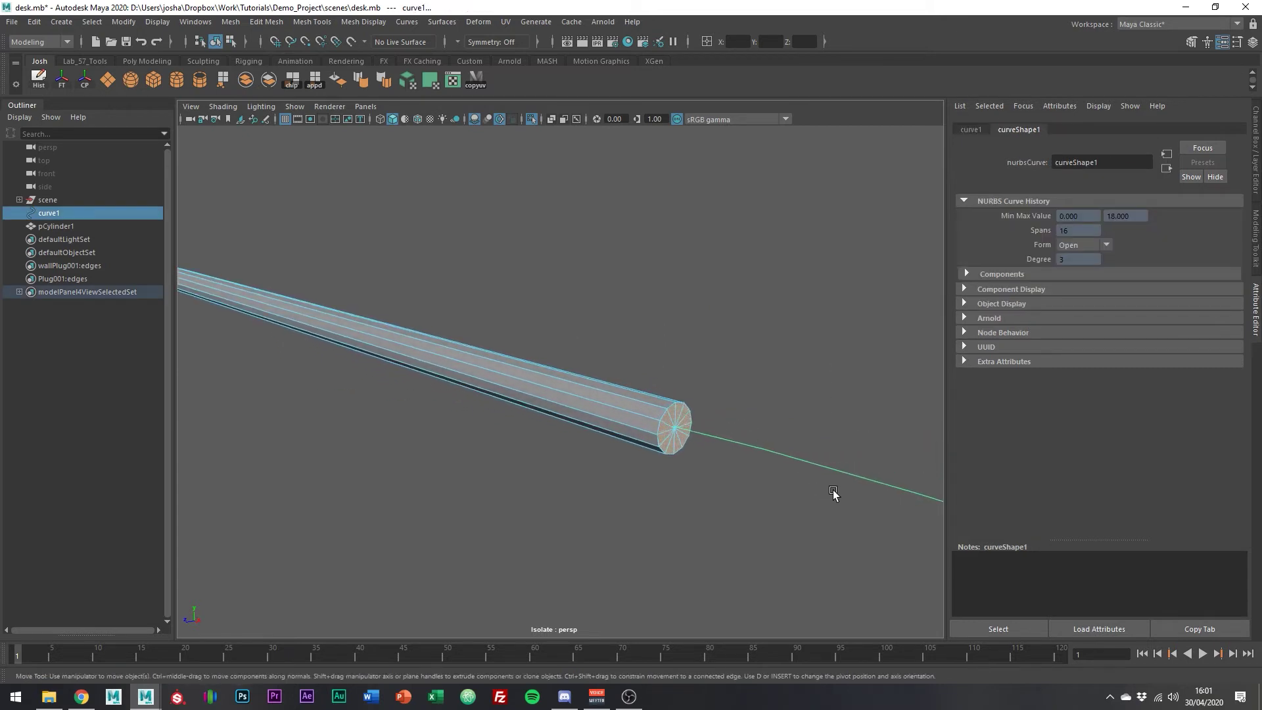
{"action": "right_click_drag", "start_coordinate": [833, 493], "coordinate": [705, 431], "text": "alt"}
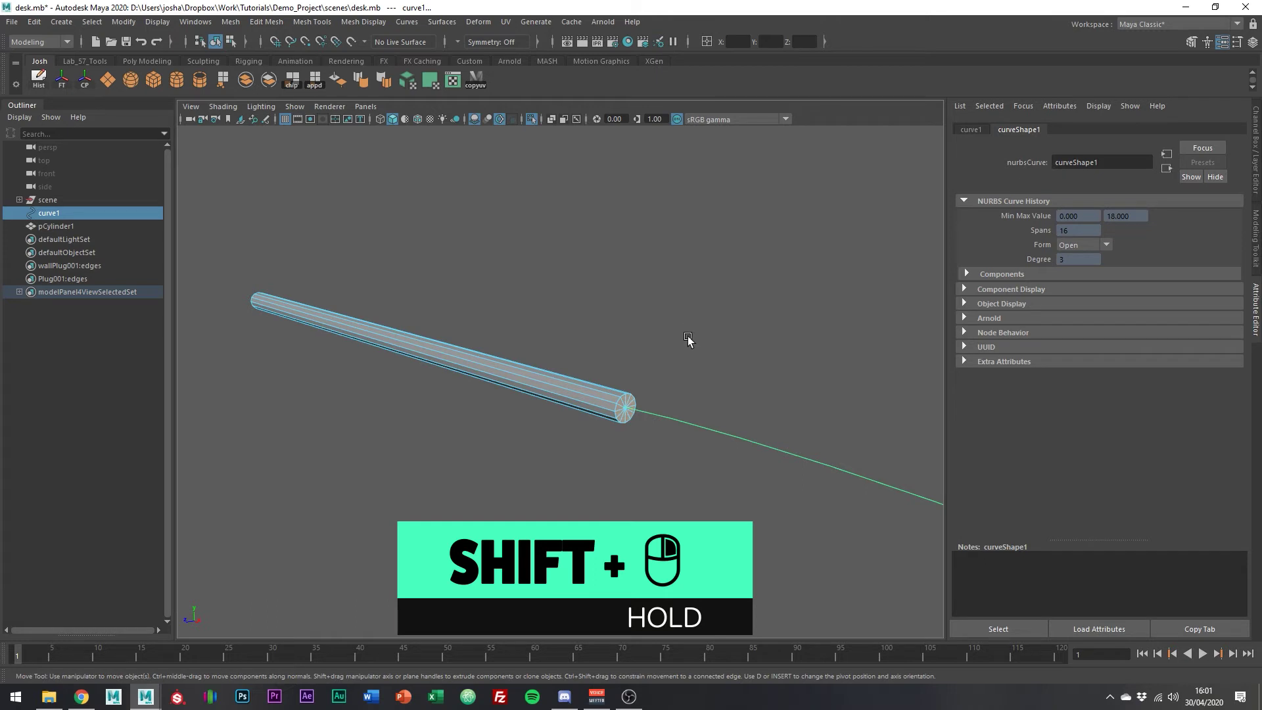
{"action": "right_click_drag", "start_coordinate": [684, 325], "coordinate": [718, 361], "text": "shift"}
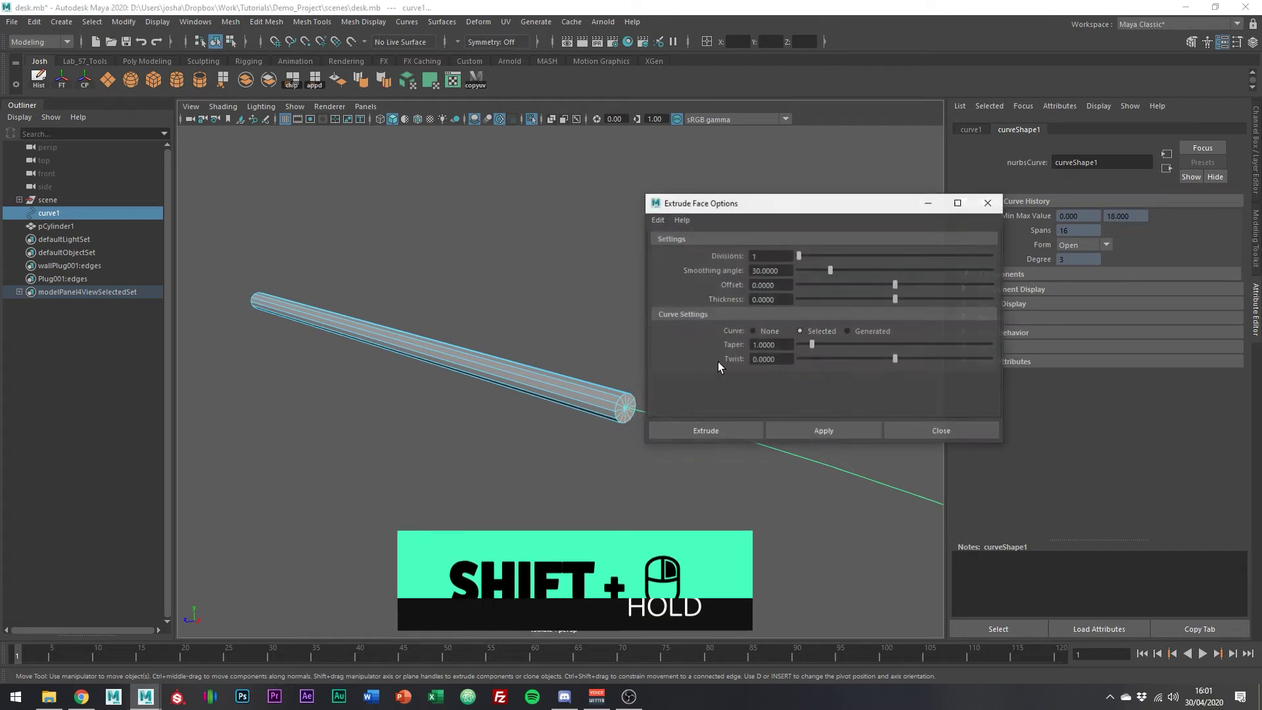
{"action": "left_click_drag", "start_coordinate": [830, 205], "coordinate": [666, 90]}
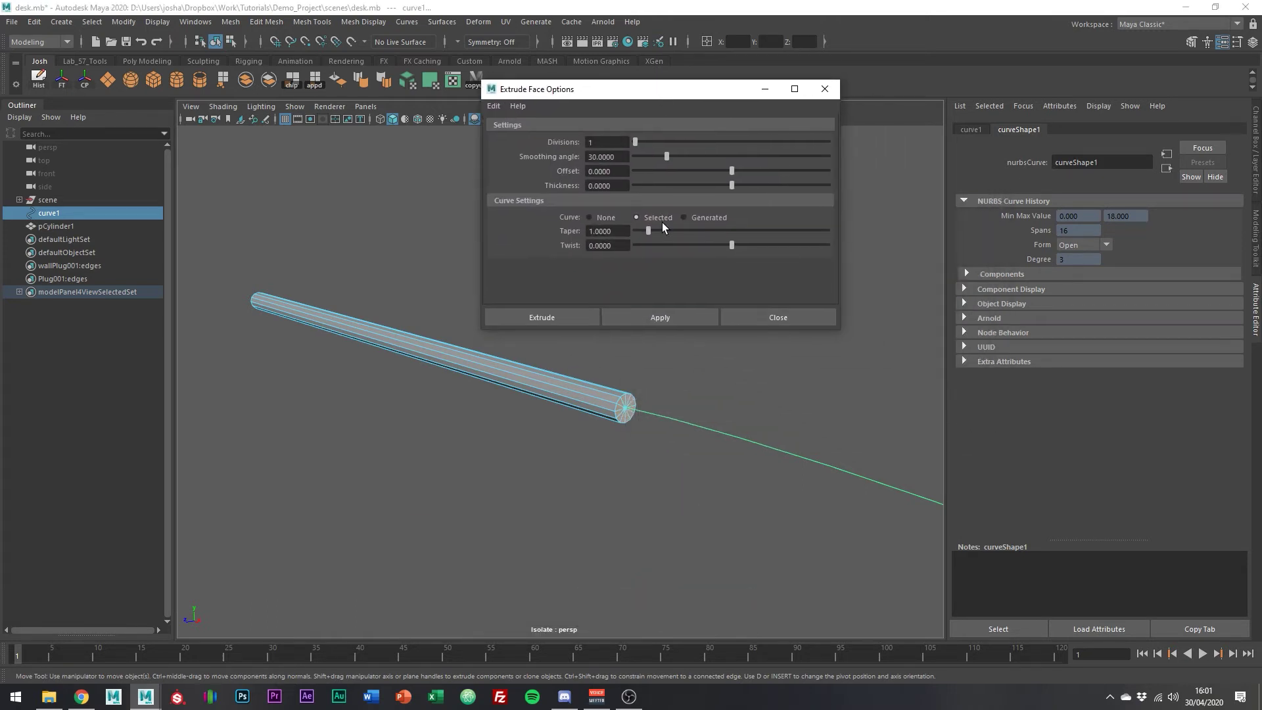
{"action": "double_click", "coordinate": [606, 142]}
{"action": "type", "text": "50"}
{"action": "left_click", "coordinate": [677, 321]}
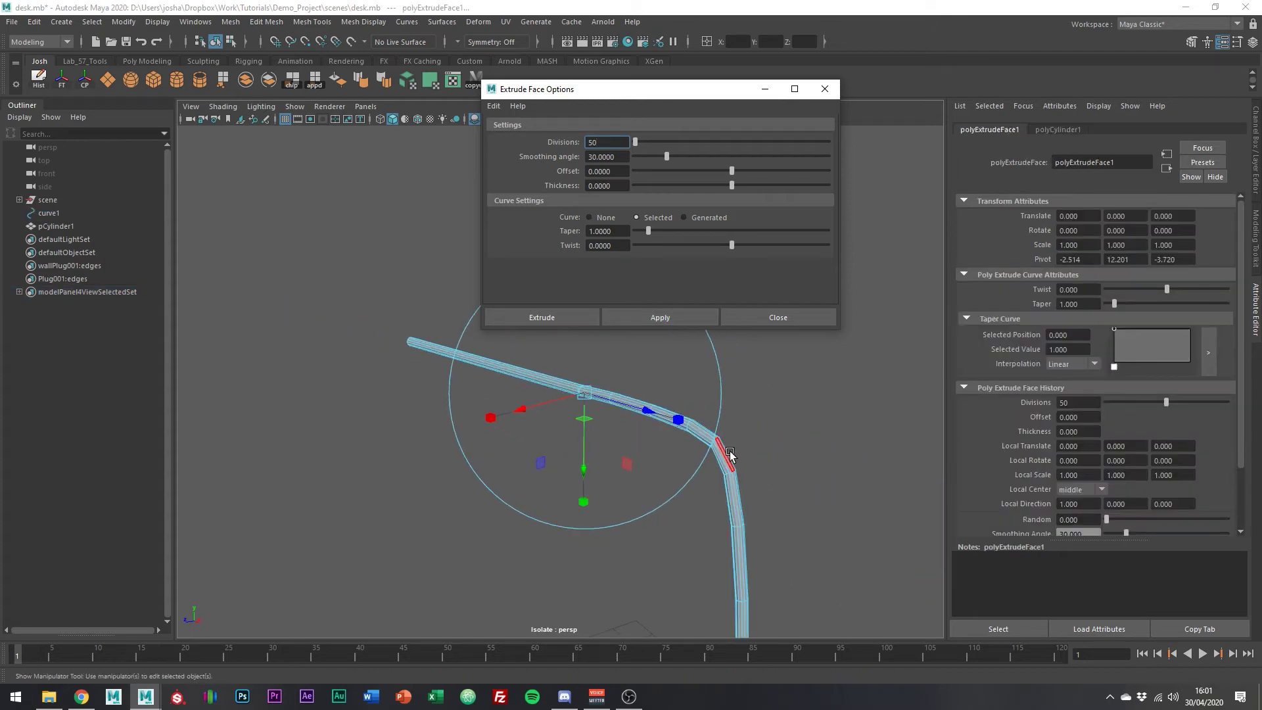
- Increase the extrusion's divisions slightly and bring back the full scene to judge the cable against the lamp, desk and socket
{"action": "left_click_drag", "start_coordinate": [730, 453], "coordinate": [733, 499]}
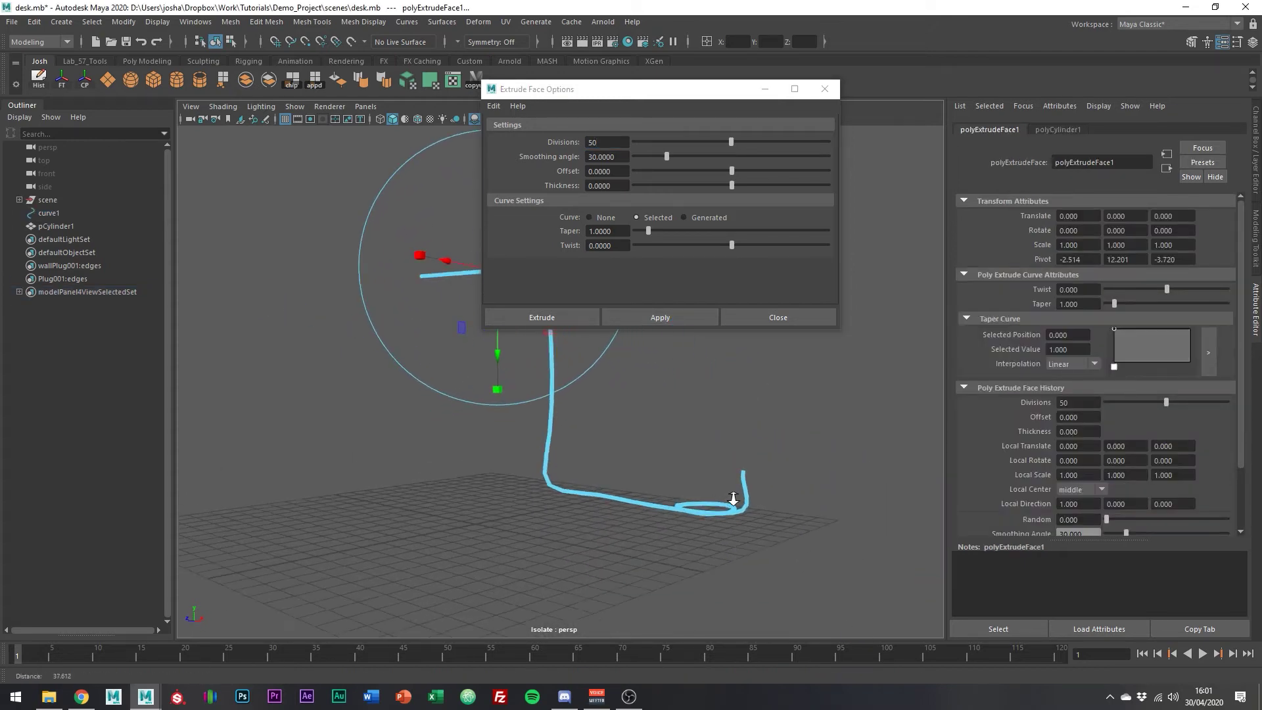
{"action": "right_click_drag", "start_coordinate": [734, 500], "coordinate": [754, 510], "text": "alt"}
{"action": "left_click_drag", "start_coordinate": [753, 510], "coordinate": [819, 532], "text": "alt"}
{"action": "left_click_drag", "start_coordinate": [1166, 404], "coordinate": [1180, 402]}
{"action": "left_click_drag", "start_coordinate": [609, 454], "coordinate": [598, 485], "text": "alt"}
{"action": "middle_click_drag", "start_coordinate": [598, 485], "coordinate": [474, 549], "text": "alt"}
{"action": "key", "text": "w"}
{"action": "right_click", "coordinate": [451, 497]}
{"action": "right_click_drag", "start_coordinate": [473, 550], "coordinate": [488, 474], "text": "alt"}
{"action": "key", "text": "ctrl+1"}
{"action": "left_click", "coordinate": [545, 552]}
- Undo the cable extrusion, back to the isolated short cylinder with its end faces selected
{"action": "key", "text": "ctrl+z"}
{"action": "key", "text": "ctrl+z"}
{"action": "key", "text": "ctrl+z"}
{"action": "key", "text": "ctrl+z"}
{"action": "key", "text": "ctrl+z"}
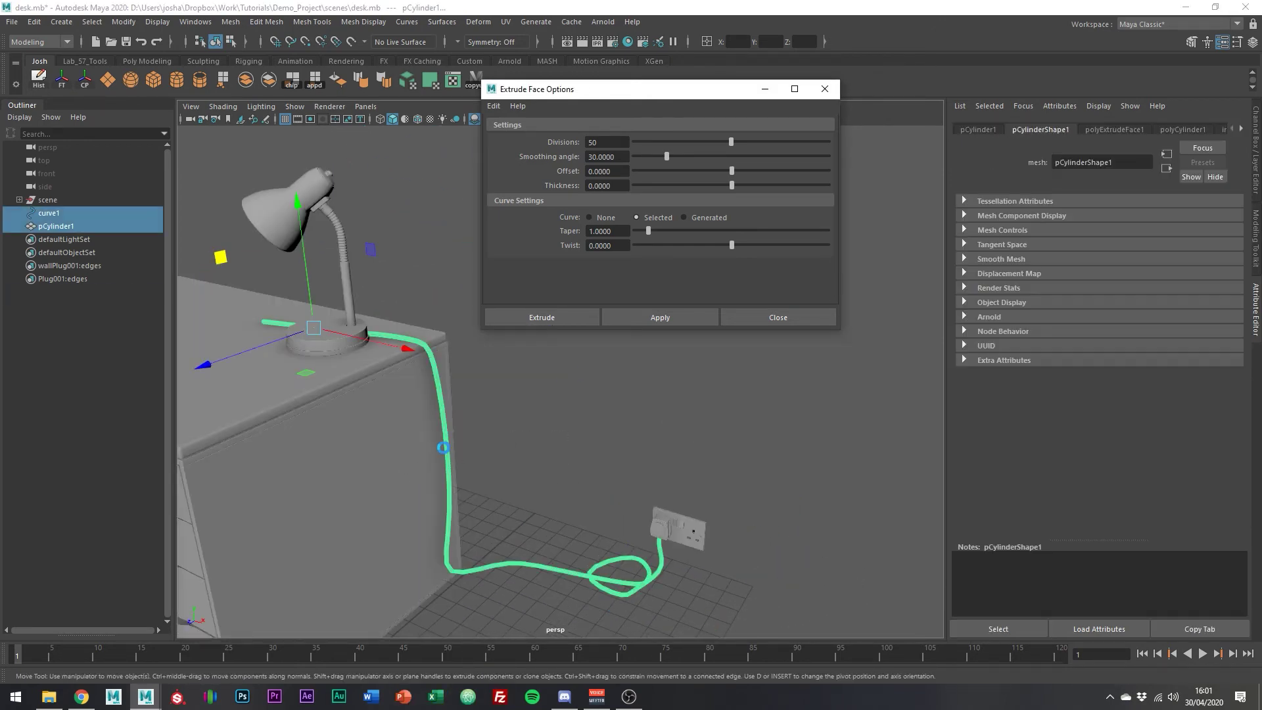
- Select the whole cylinder and scale down its cross-section to make the cable thinner
{"action": "left_click_drag", "start_coordinate": [399, 348], "coordinate": [378, 352], "text": "alt"}
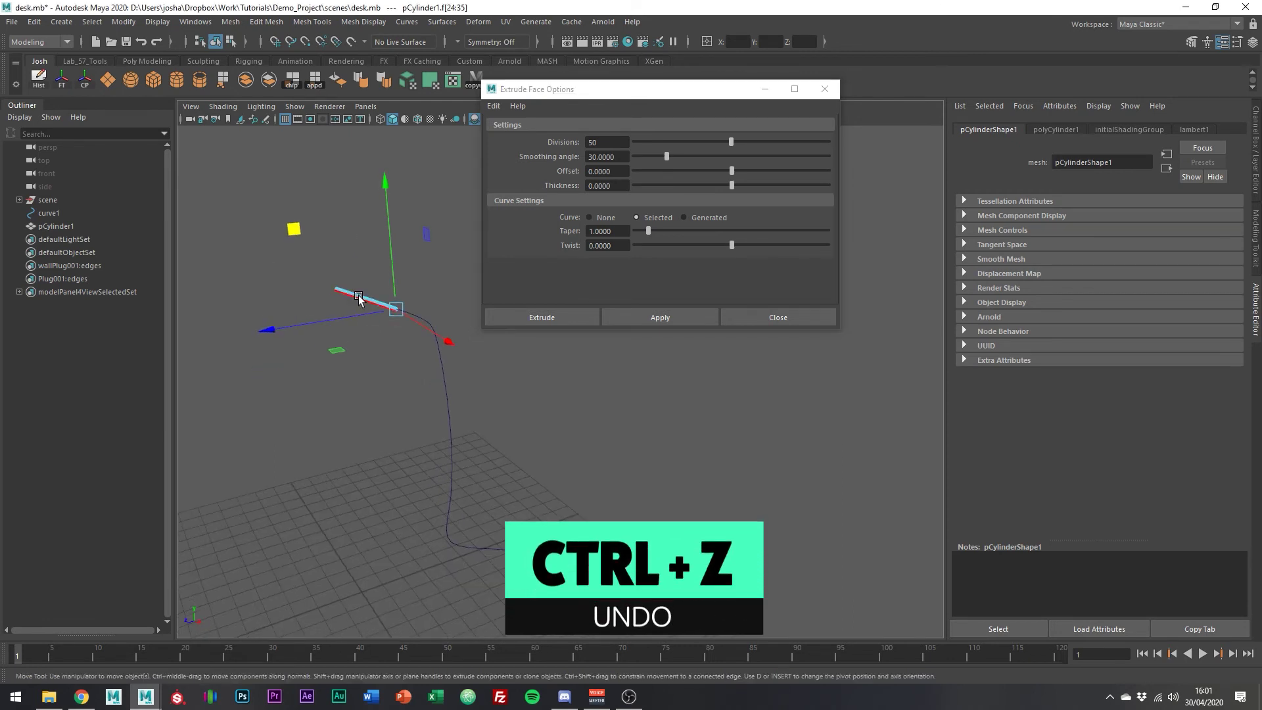
{"action": "right_click_drag", "start_coordinate": [359, 295], "coordinate": [408, 263]}
{"action": "key", "text": "f"}
{"action": "left_click_drag", "start_coordinate": [541, 406], "coordinate": [490, 402], "text": "alt"}
{"action": "key", "text": "r"}
{"action": "left_click_drag", "start_coordinate": [469, 476], "coordinate": [481, 467]}
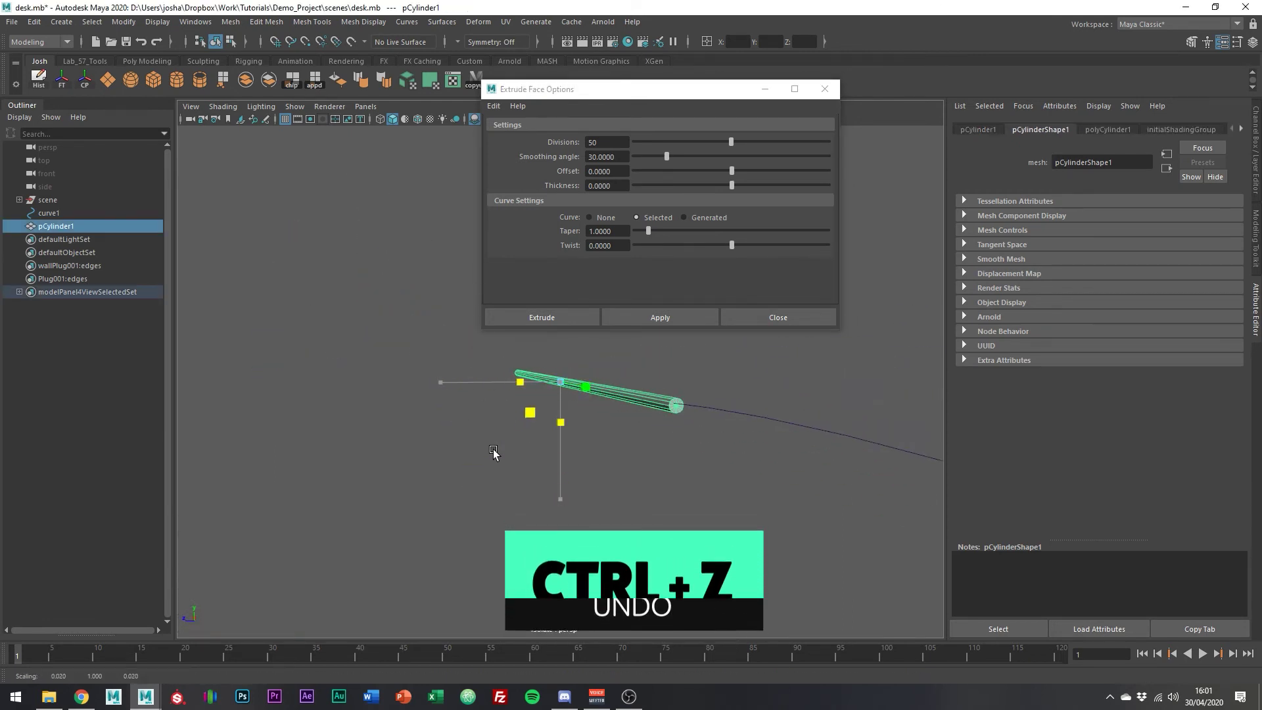
{"action": "key", "text": "w"}
- Extrude the slimmer cylinder's end faces along the cable curve with 50 divisions, then close the extrude options
{"action": "right_click_drag", "start_coordinate": [658, 408], "coordinate": [666, 381]}
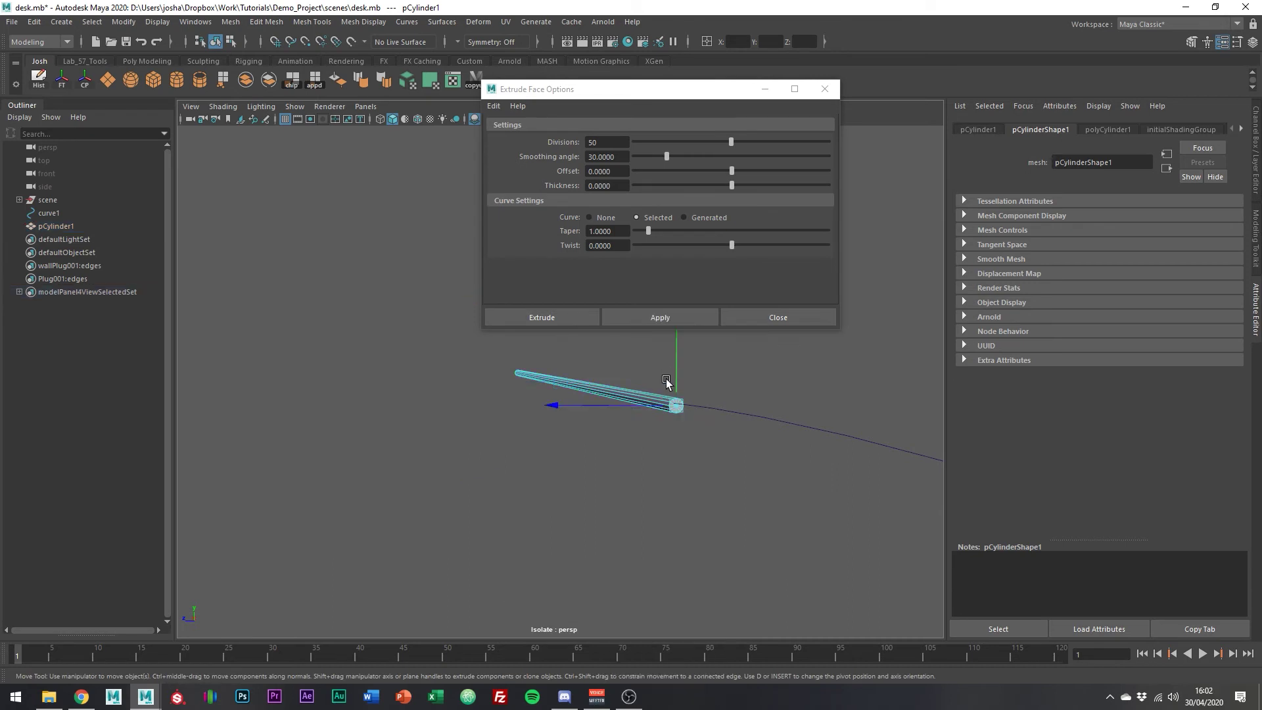
{"action": "left_click", "coordinate": [797, 431], "text": "shift"}
{"action": "left_click", "coordinate": [680, 318]}
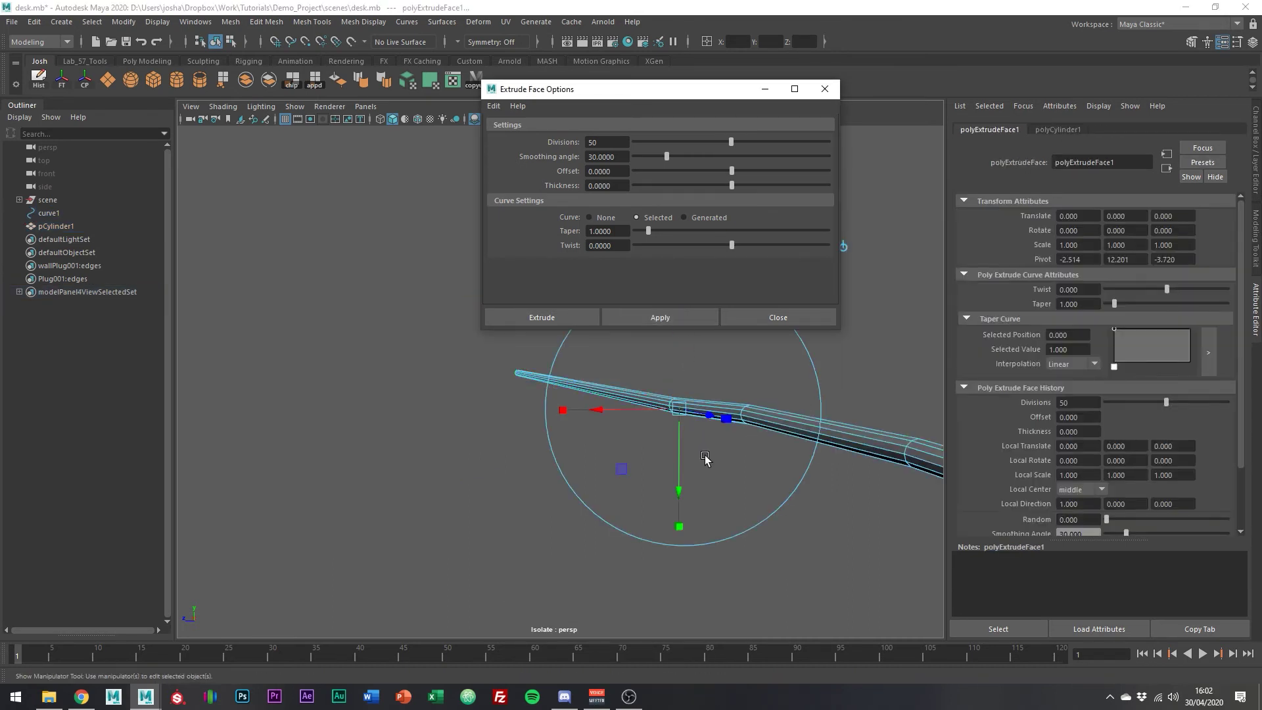
{"action": "scroll", "coordinate": [709, 470], "scroll_direction": "down", "scroll_amount": 12}
{"action": "left_click_drag", "start_coordinate": [580, 475], "coordinate": [651, 468], "text": "alt"}
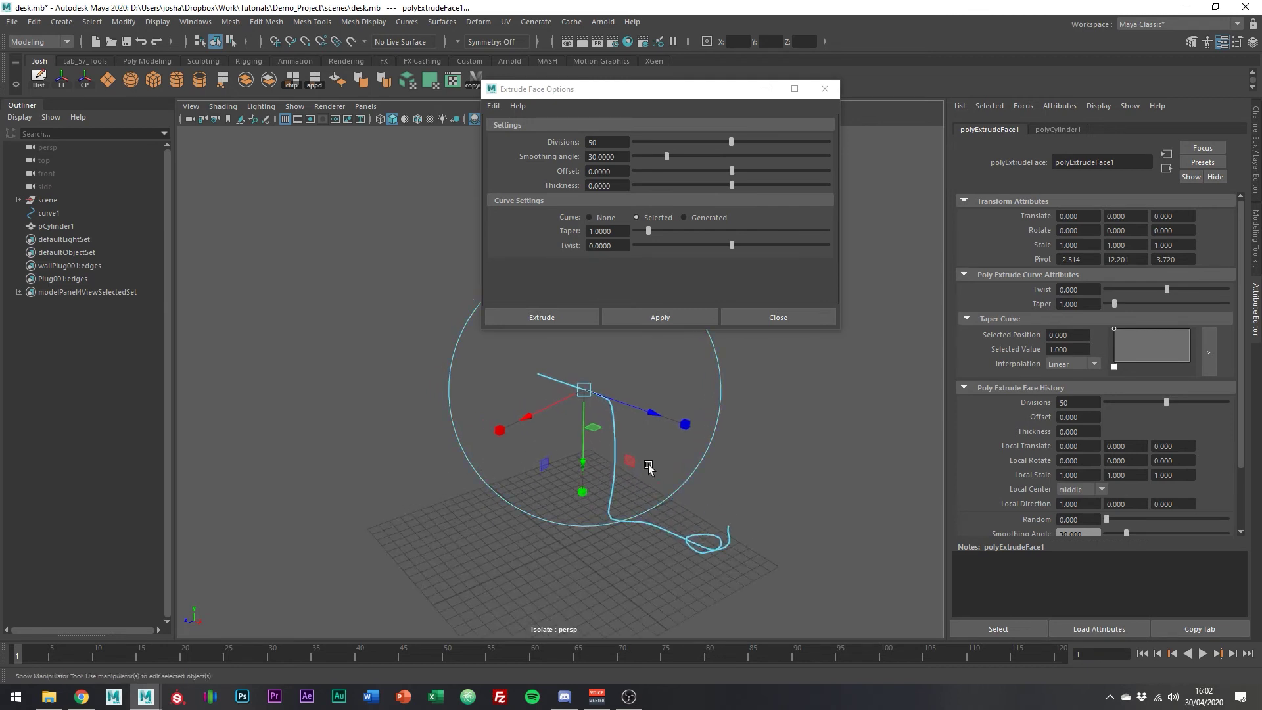
{"action": "right_click_drag", "start_coordinate": [615, 466], "coordinate": [655, 428]}
{"action": "left_click", "coordinate": [767, 320]}
- Show the full scene again and delete the construction history of the cable and its curve
{"action": "key", "text": "ctrl+1"}
{"action": "left_click", "coordinate": [731, 559]}
{"action": "middle_click_drag", "start_coordinate": [732, 570], "coordinate": [711, 476], "text": "alt"}
{"action": "scroll", "coordinate": [711, 478], "scroll_direction": "up", "scroll_amount": 6}
{"action": "left_click_drag", "start_coordinate": [711, 478], "coordinate": [673, 526], "text": "alt"}
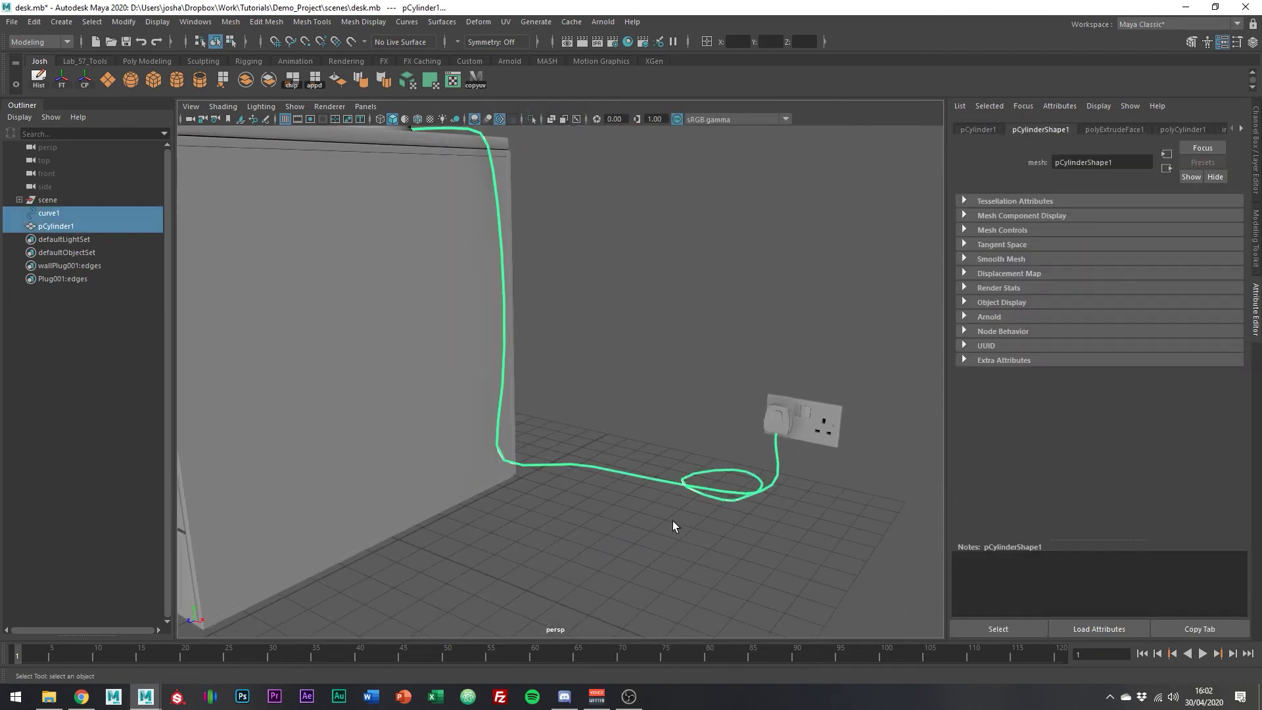
{"action": "left_click", "coordinate": [38, 78]}
- Select only the guide curve running along the cable and delete it
{"action": "left_click", "coordinate": [630, 365]}
{"action": "left_click_drag", "start_coordinate": [678, 430], "coordinate": [699, 488]}
{"action": "left_click", "coordinate": [637, 479]}
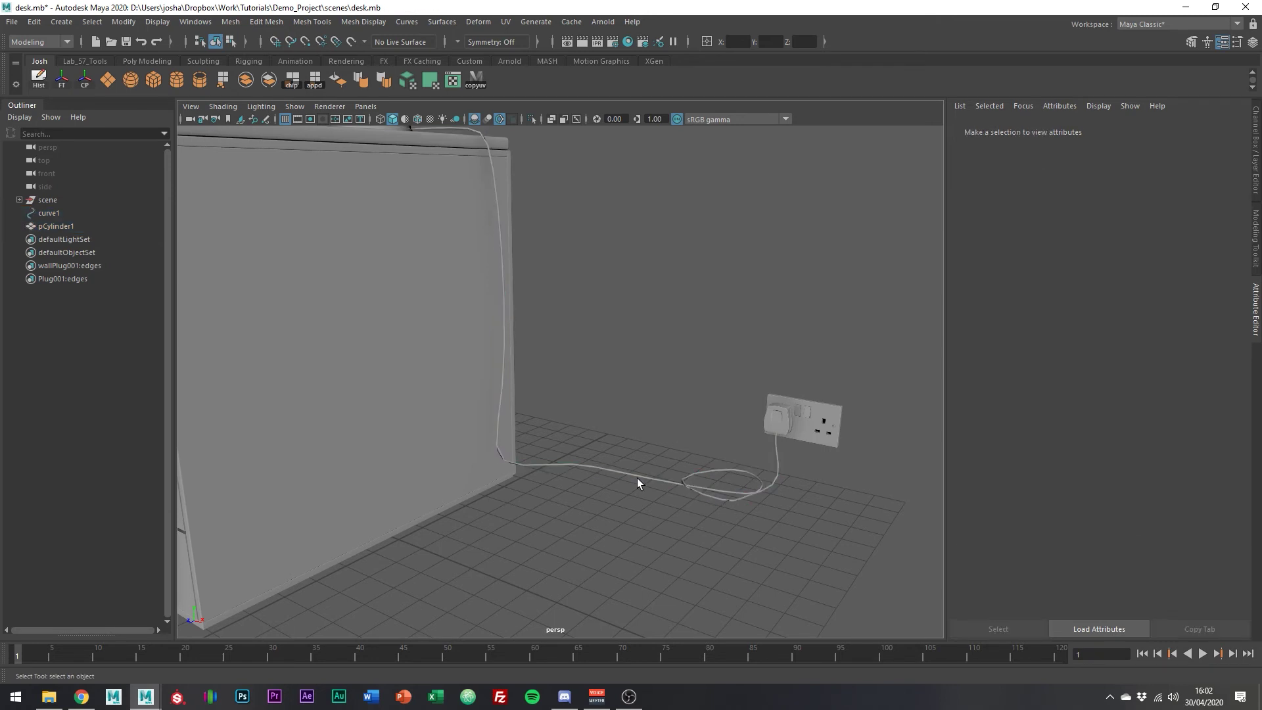
{"action": "left_click", "coordinate": [594, 469]}
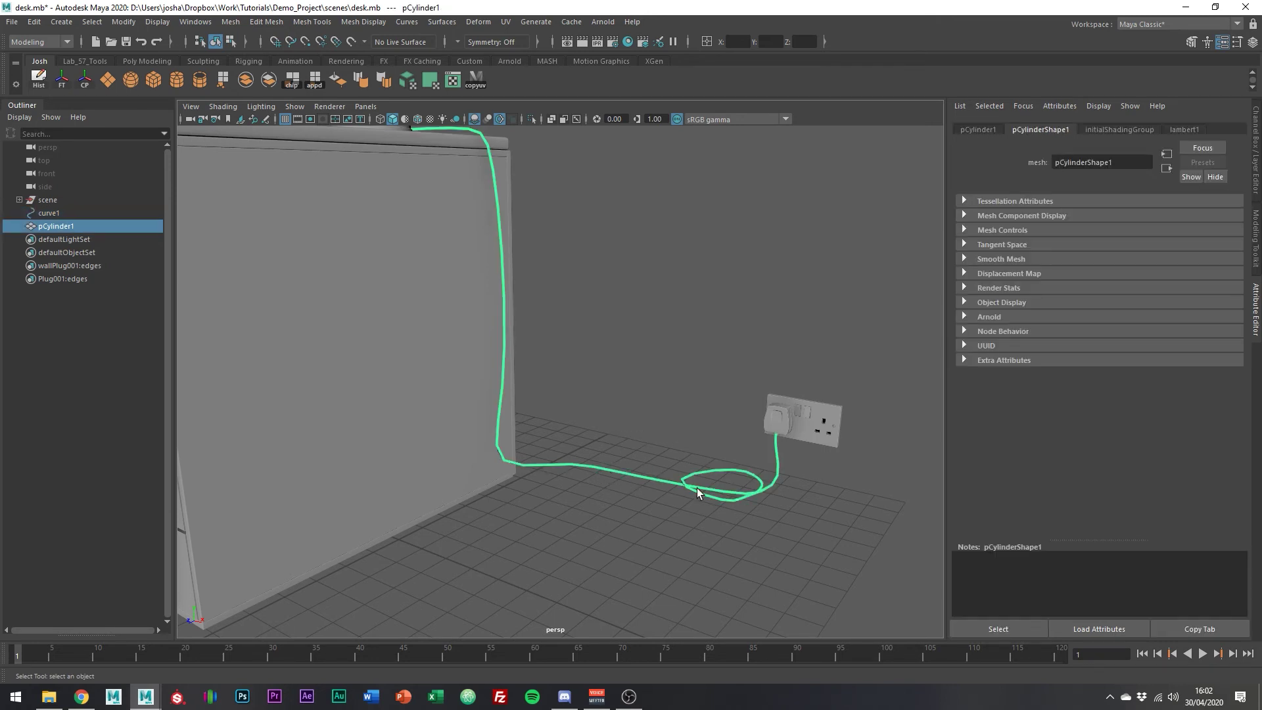
{"action": "left_click_drag", "start_coordinate": [589, 464], "coordinate": [587, 475], "text": "shift"}
{"action": "key", "text": "Delete"}
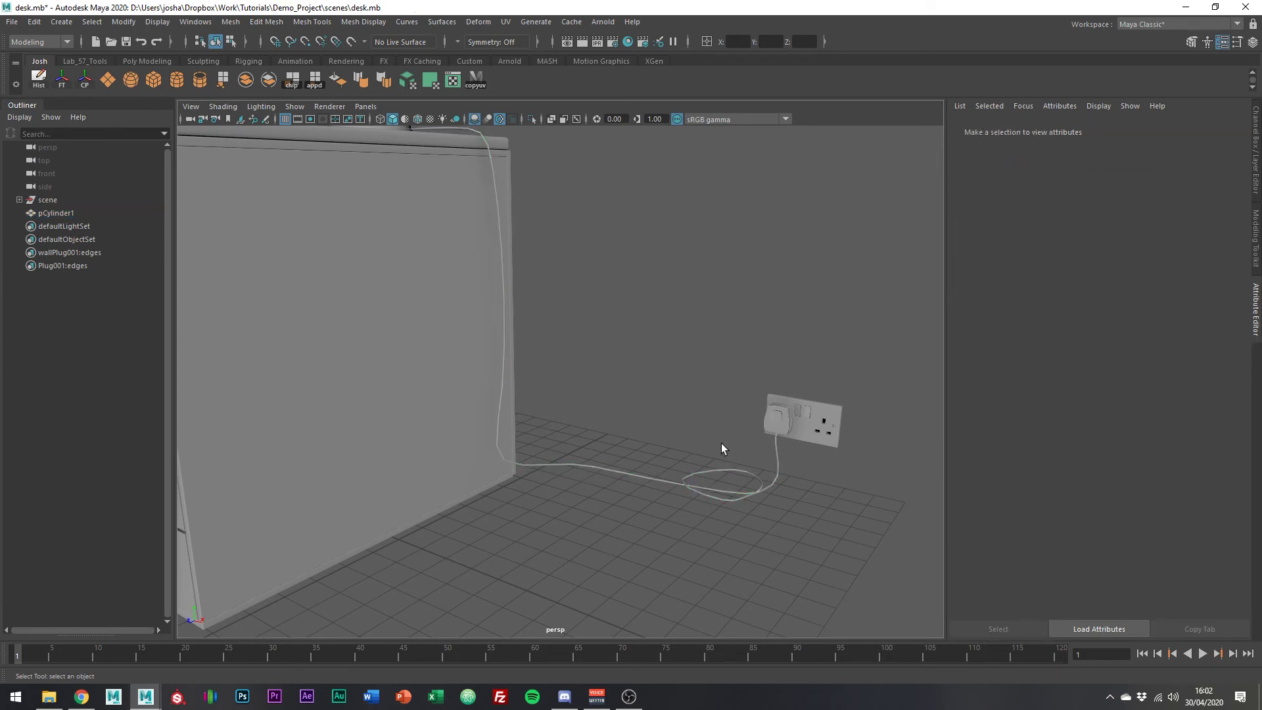
- Switch the cable to face selection and delete the original cylinder section sticking out past the lamp base
{"action": "left_click", "coordinate": [691, 495]}
{"action": "key", "text": "ctrl+1"}
{"action": "key", "text": "f"}
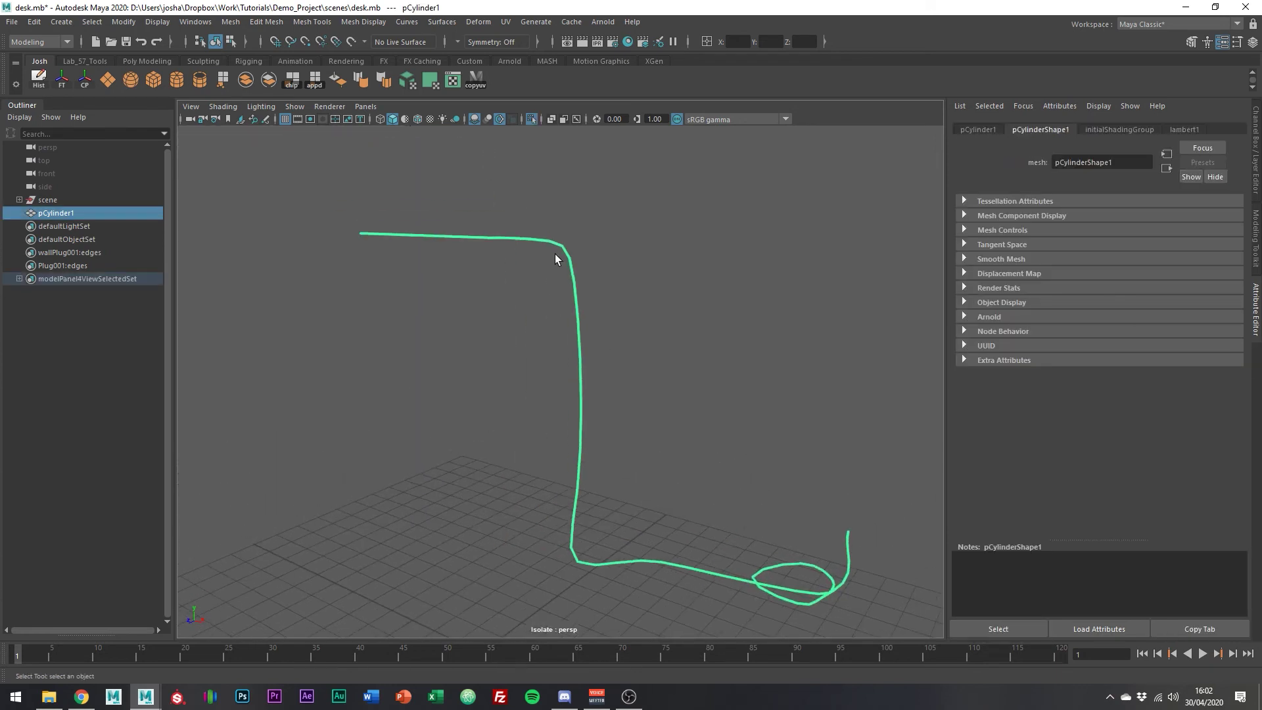
{"action": "right_click_drag", "start_coordinate": [556, 254], "coordinate": [563, 287]}
{"action": "left_click_drag", "start_coordinate": [563, 289], "coordinate": [563, 285], "text": "alt"}
{"action": "key", "text": "ctrl+1"}
{"action": "middle_click_drag", "start_coordinate": [563, 285], "coordinate": [561, 314], "text": "alt"}
{"action": "left_click_drag", "start_coordinate": [562, 314], "coordinate": [529, 352], "text": "alt"}
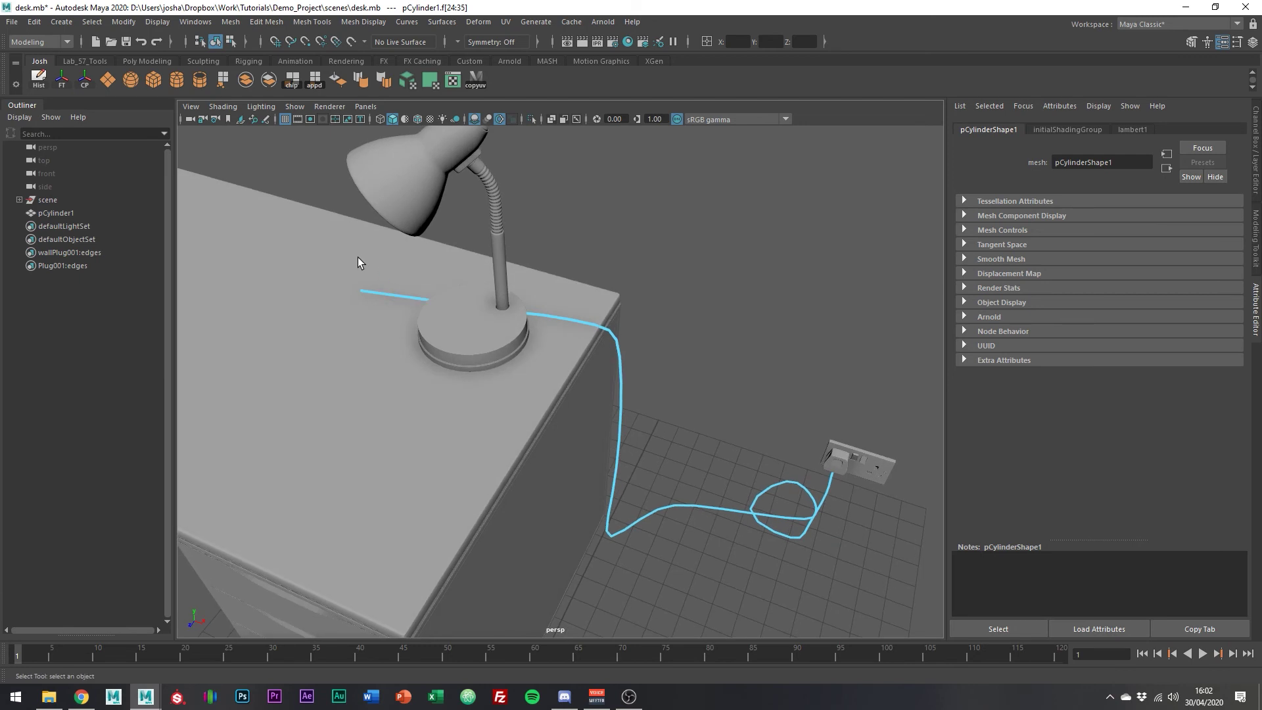
{"action": "left_click", "coordinate": [661, 424]}
- Delete the cable's end-cap faces inside the wall plug and turn on smooth preview for the cable
{"action": "left_click_drag", "start_coordinate": [660, 424], "coordinate": [578, 306], "text": "alt"}
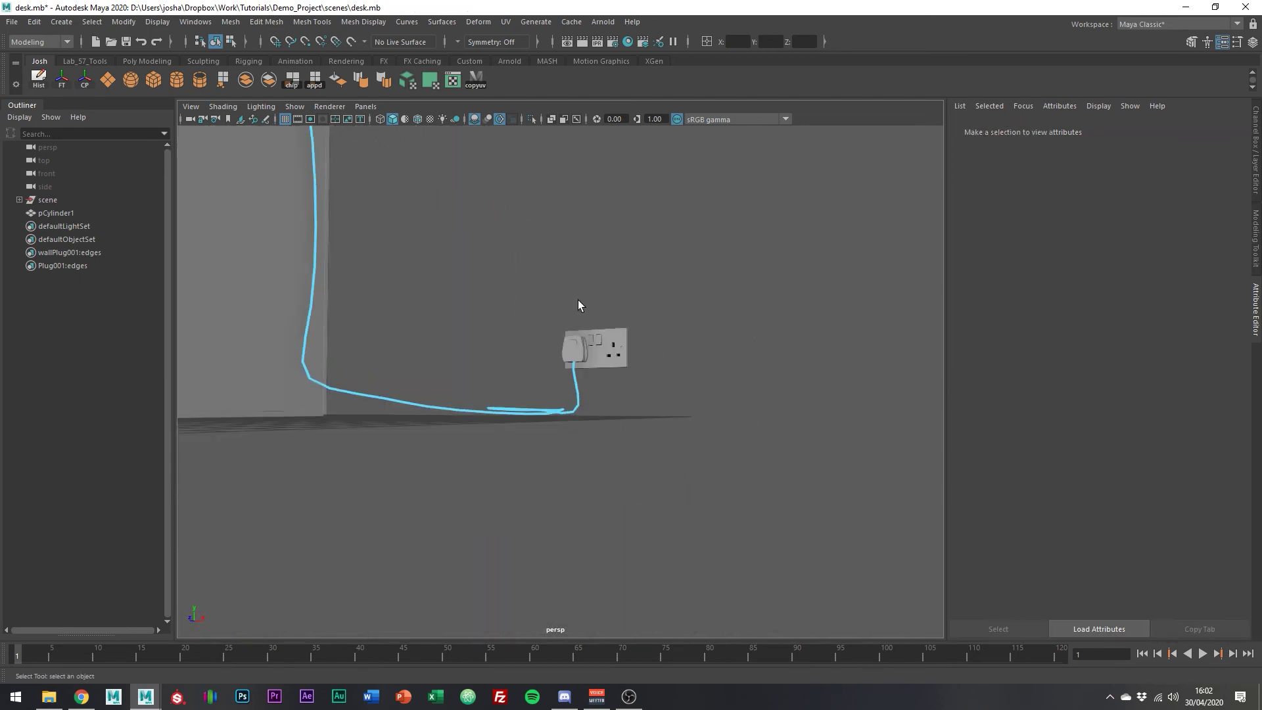
{"action": "right_click_drag", "start_coordinate": [578, 300], "coordinate": [649, 318], "text": "alt"}
{"action": "left_click_drag", "start_coordinate": [679, 265], "coordinate": [591, 311]}
{"action": "left_click_drag", "start_coordinate": [665, 348], "coordinate": [578, 322]}
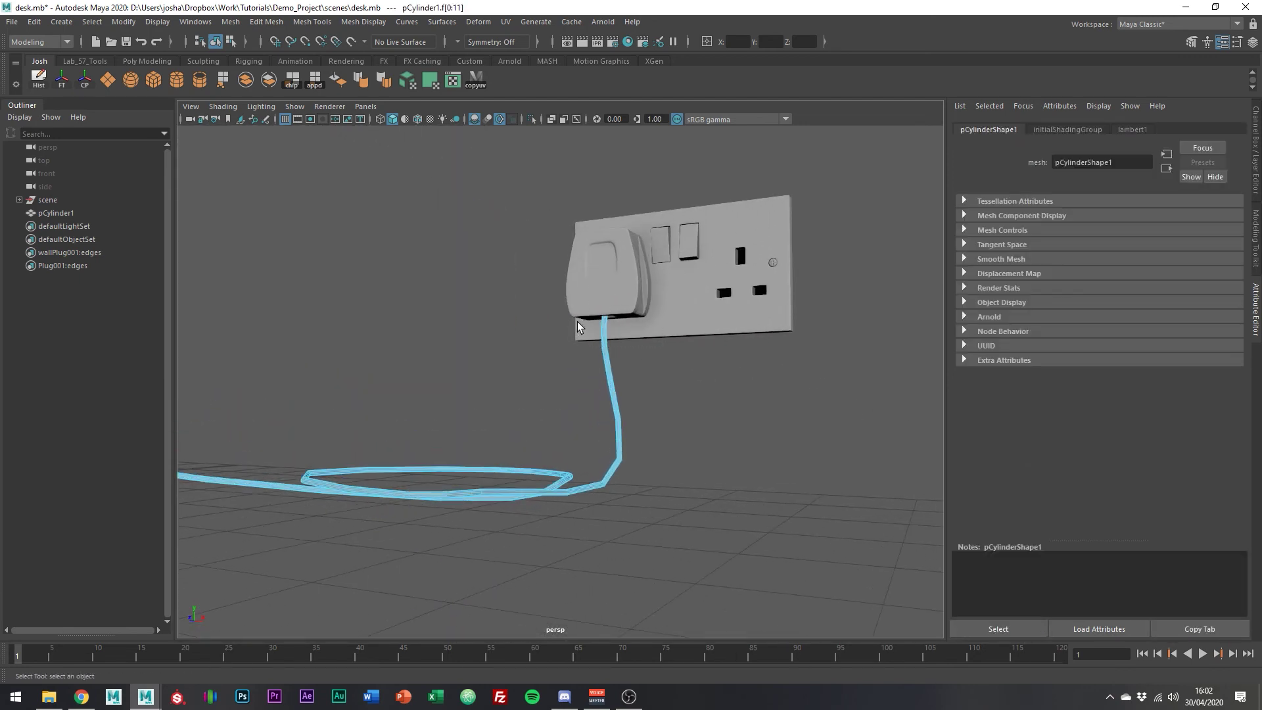
{"action": "key", "text": "Delete"}
{"action": "key", "text": "3"}
{"action": "right_click_drag", "start_coordinate": [605, 336], "coordinate": [665, 317]}
{"action": "left_click", "coordinate": [705, 434]}
- Examine the smoothed cable from several angles along its run from the lamp base to the wall socket
{"action": "right_click_drag", "start_coordinate": [705, 434], "coordinate": [587, 431], "text": "alt"}
{"action": "left_click_drag", "start_coordinate": [587, 430], "coordinate": [705, 409], "text": "alt"}
{"action": "right_click_drag", "start_coordinate": [704, 408], "coordinate": [329, 353], "text": "alt"}
{"action": "middle_click_drag", "start_coordinate": [475, 358], "coordinate": [541, 437], "text": "alt"}
{"action": "left_click_drag", "start_coordinate": [542, 437], "coordinate": [532, 388], "text": "alt"}
{"action": "left_click_drag", "start_coordinate": [572, 442], "coordinate": [612, 508]}
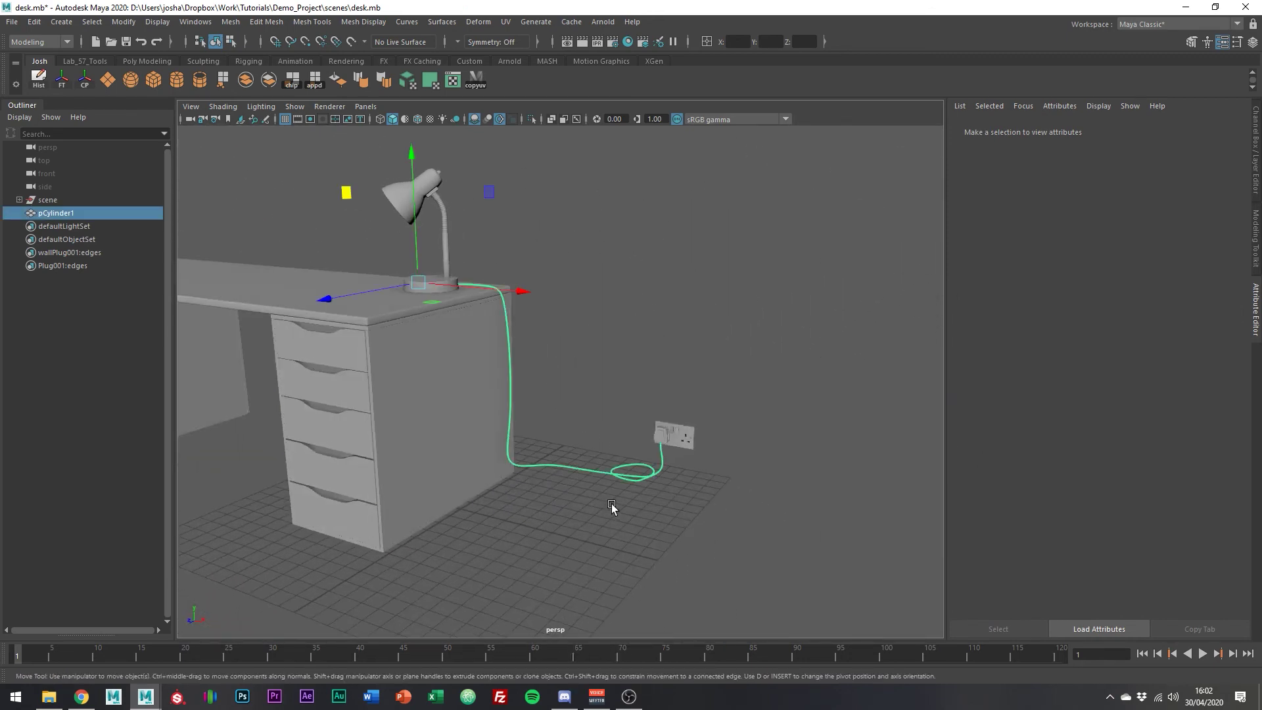
{"action": "middle_click_drag", "start_coordinate": [610, 476], "coordinate": [638, 447], "text": "alt"}
{"action": "right_click_drag", "start_coordinate": [638, 448], "coordinate": [782, 474], "text": "alt"}
{"action": "left_click_drag", "start_coordinate": [782, 475], "coordinate": [578, 488], "text": "alt"}
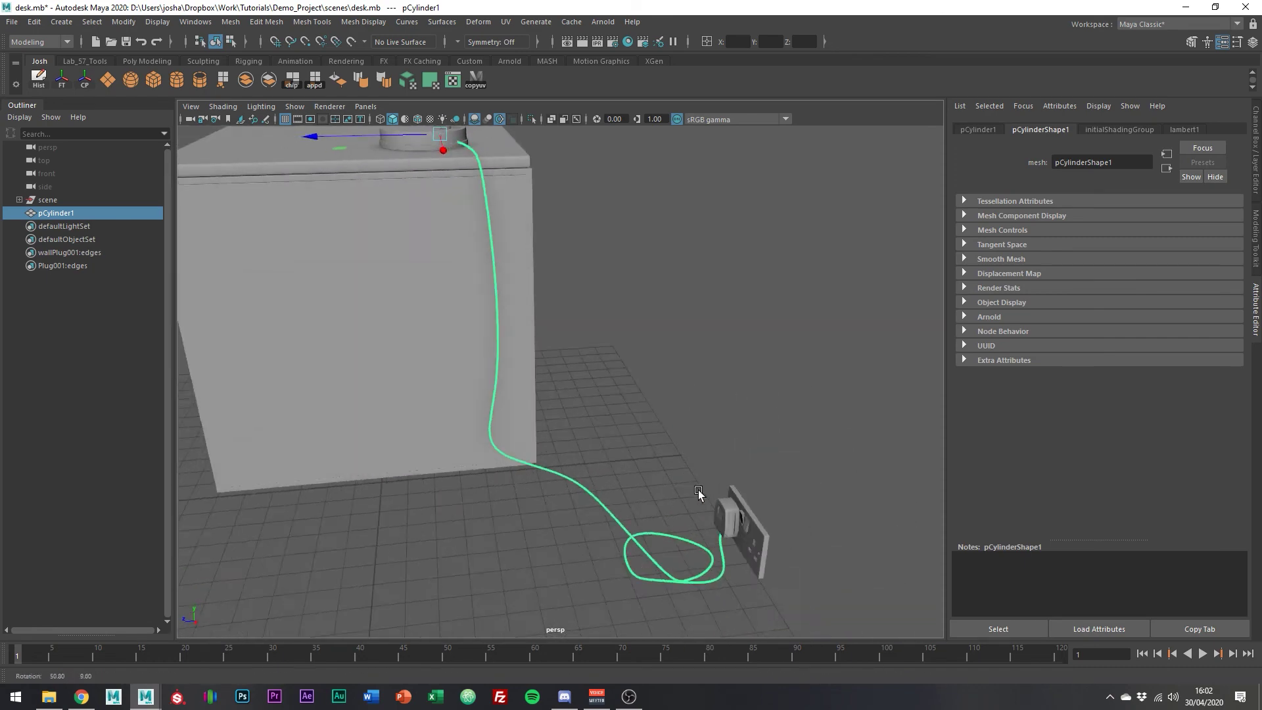
{"action": "left_click_drag", "start_coordinate": [489, 482], "coordinate": [628, 400], "text": "alt"}
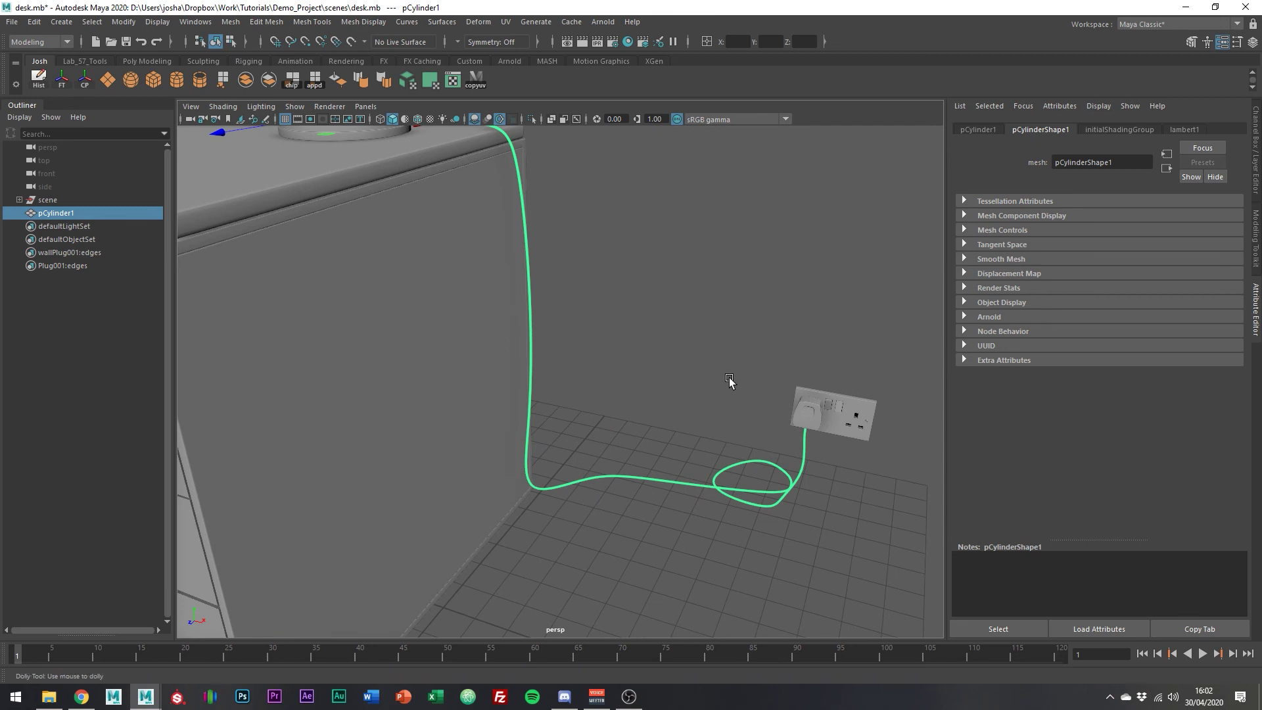
{"action": "right_click_drag", "start_coordinate": [733, 381], "coordinate": [617, 361], "text": "alt"}
{"action": "left_click_drag", "start_coordinate": [654, 399], "coordinate": [653, 384], "text": "alt"}
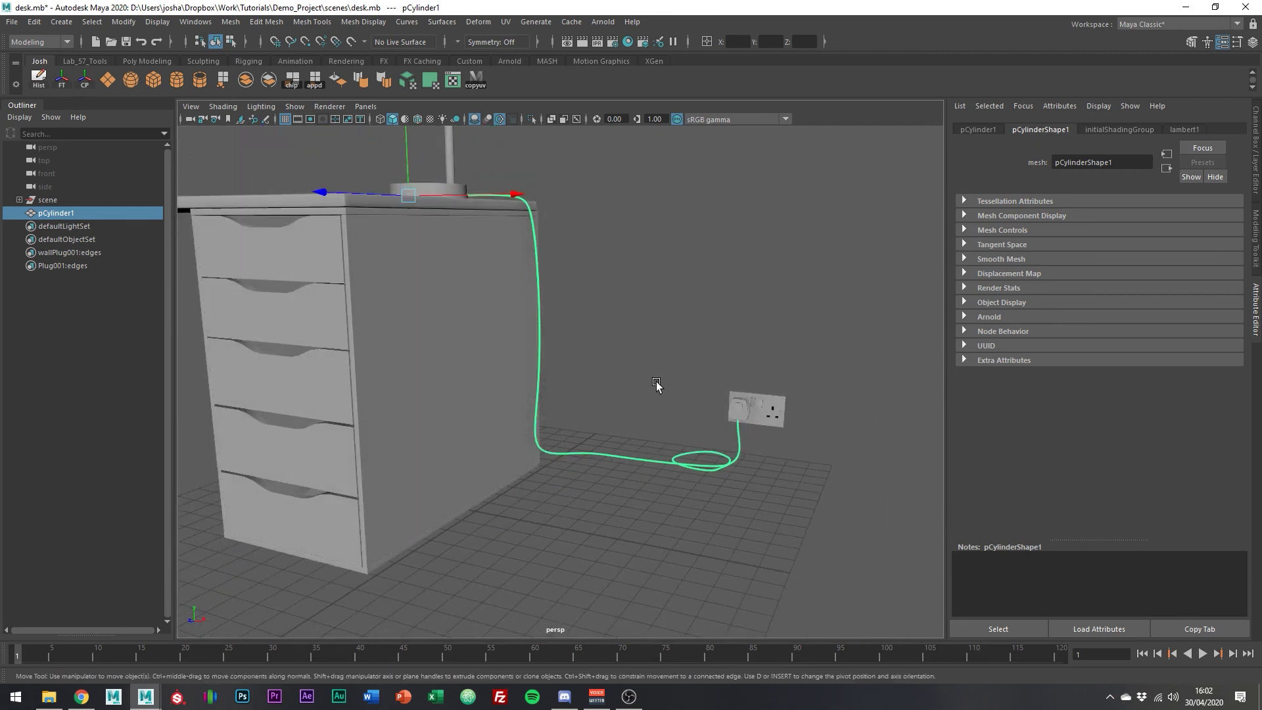
- Deselect the cable and display wireframe on shaded to review the topology of the whole desk scene
{"action": "left_click", "coordinate": [702, 479]}
{"action": "scroll", "coordinate": [707, 487], "scroll_direction": "down", "scroll_amount": 7}
{"action": "key", "text": "alt+5"}
{"action": "mouse_move", "coordinate": [675, 475]}
{"action": "left_mouse_down", "text": "alt"}
{"action": "mouse_move", "coordinate": [484, 471]}
{"action": "mouse_move", "coordinate": [633, 474]}
{"action": "left_mouse_up", "text": "alt"}
{"action": "right_click_drag", "start_coordinate": [634, 473], "coordinate": [799, 505], "text": "alt"}
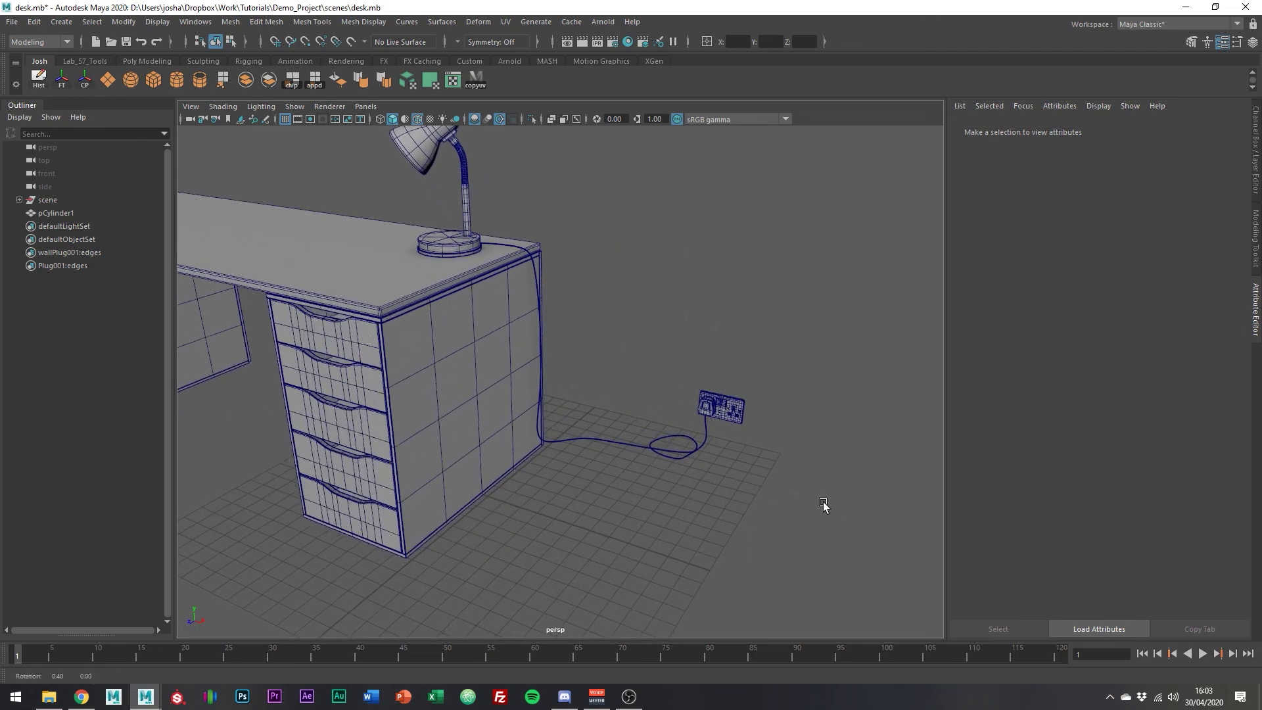